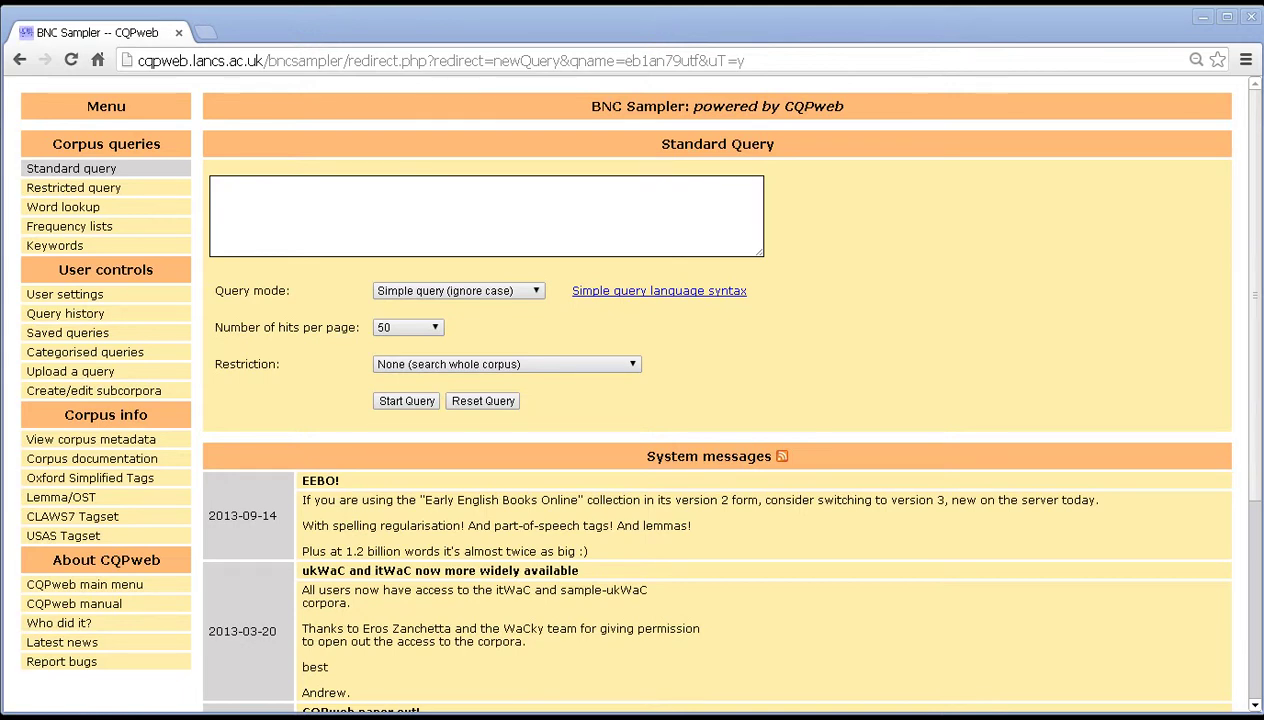
- Run a simple query for the word "therefore" across the whole corpus
left_click(310, 215)
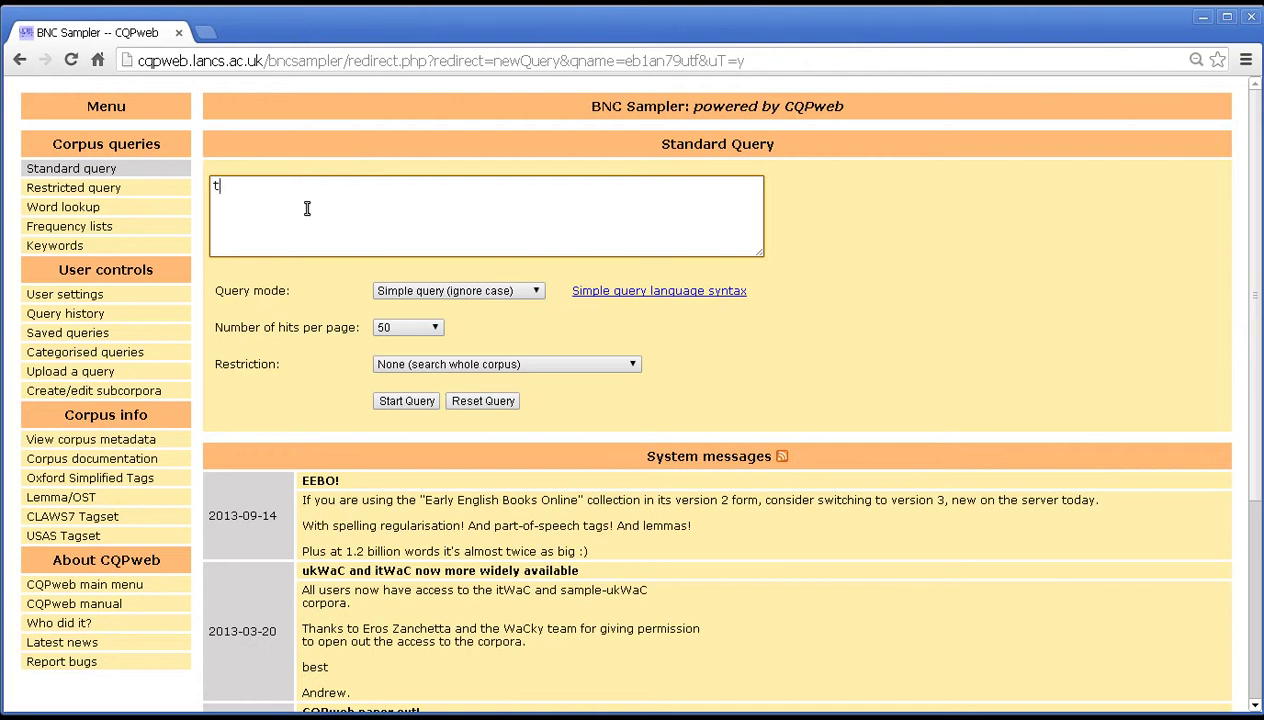
type("efore")
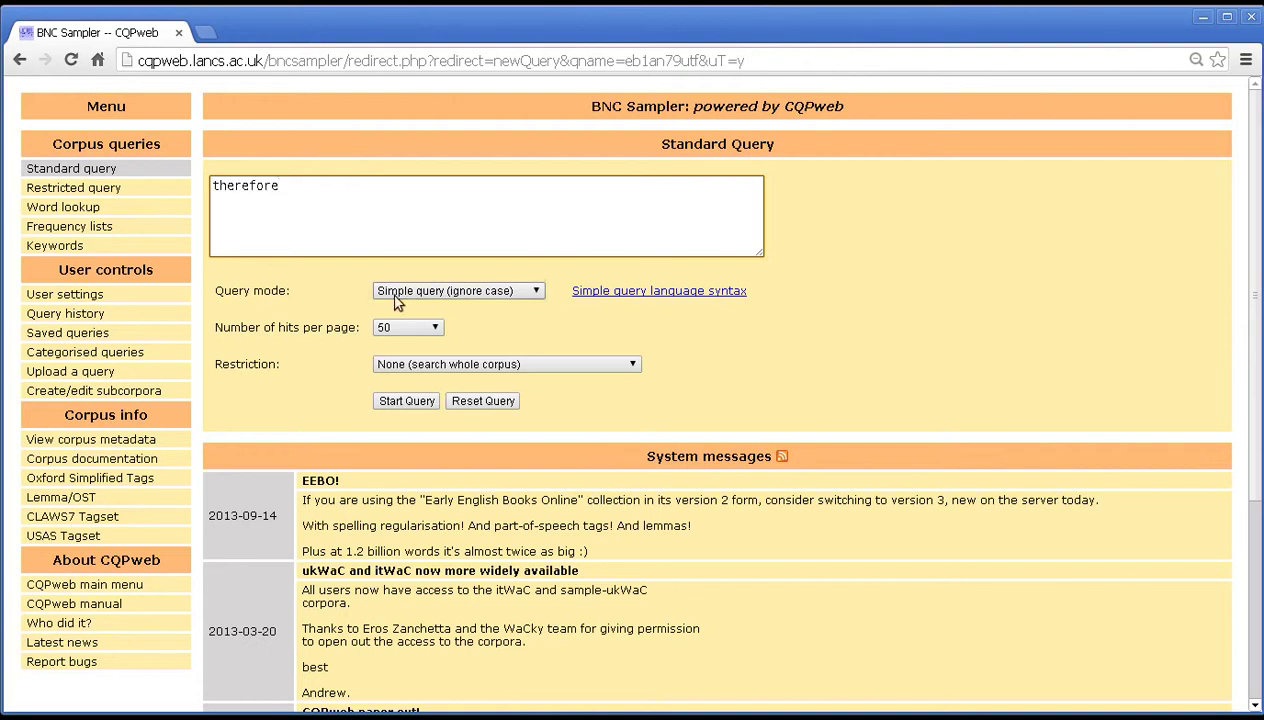
left_click(421, 400)
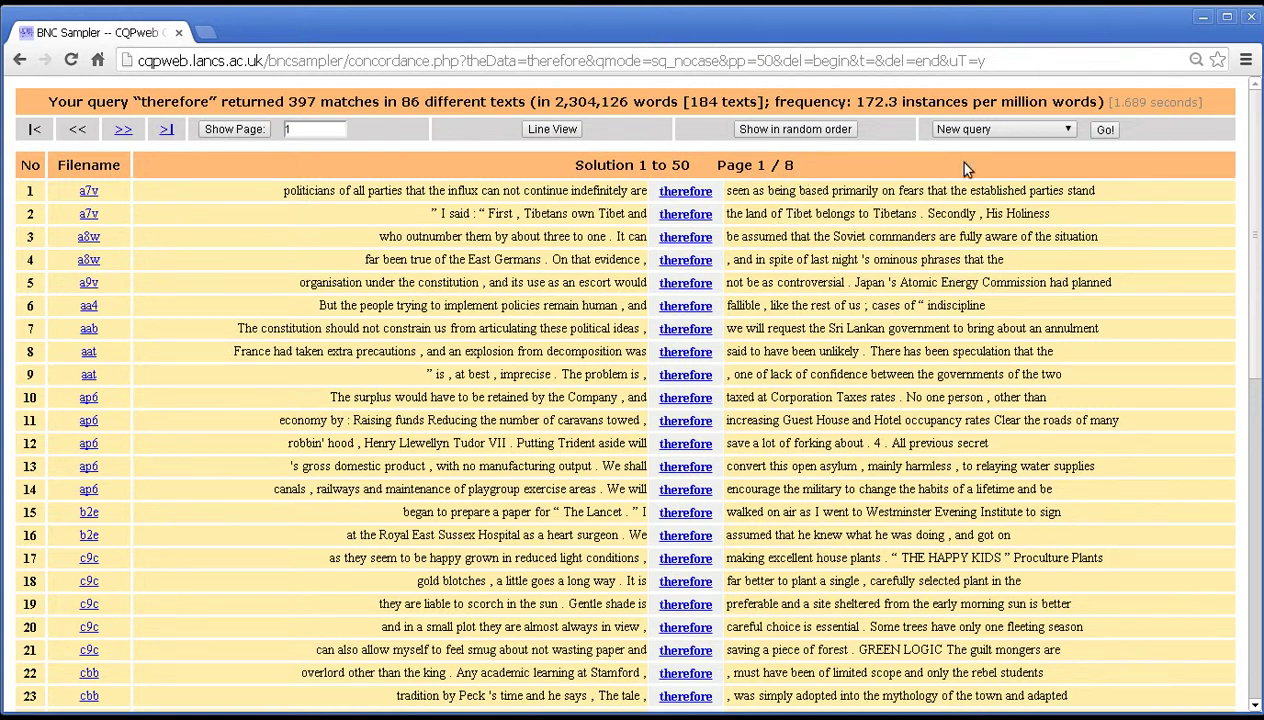
- Sort the concordance lines for "therefore" using the Sort option for query results
left_click(1004, 140)
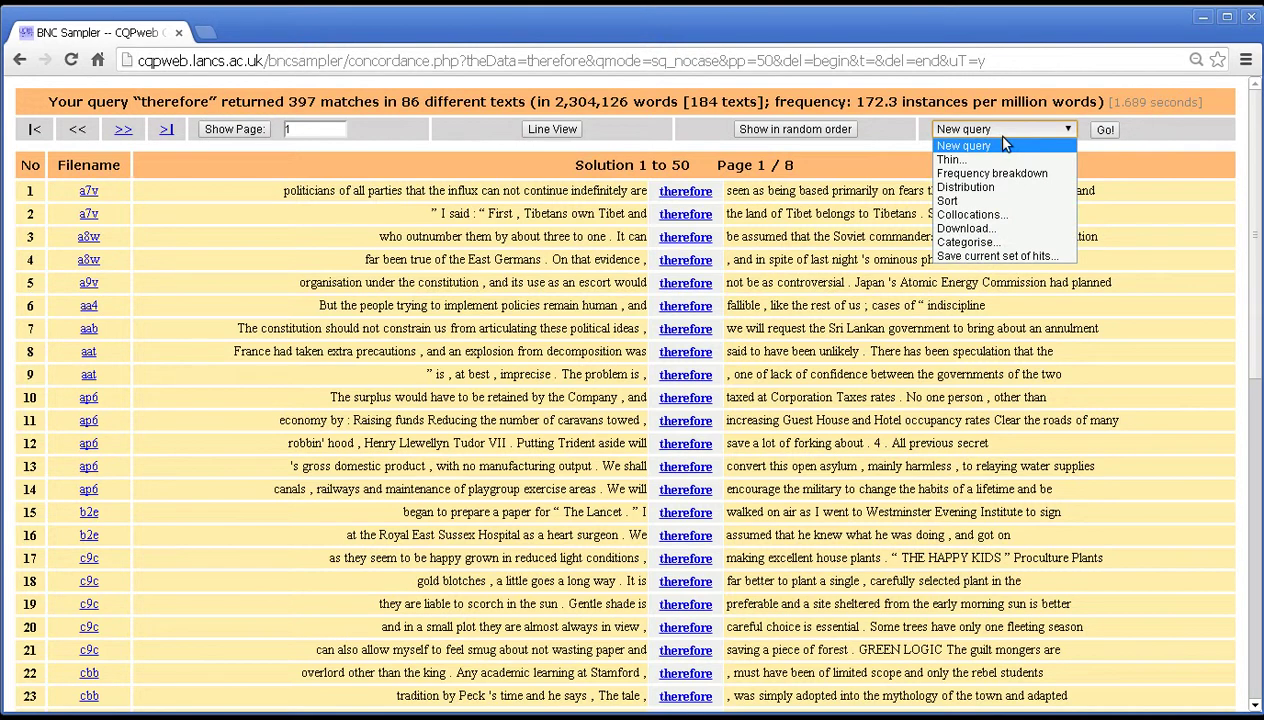
left_click(974, 202)
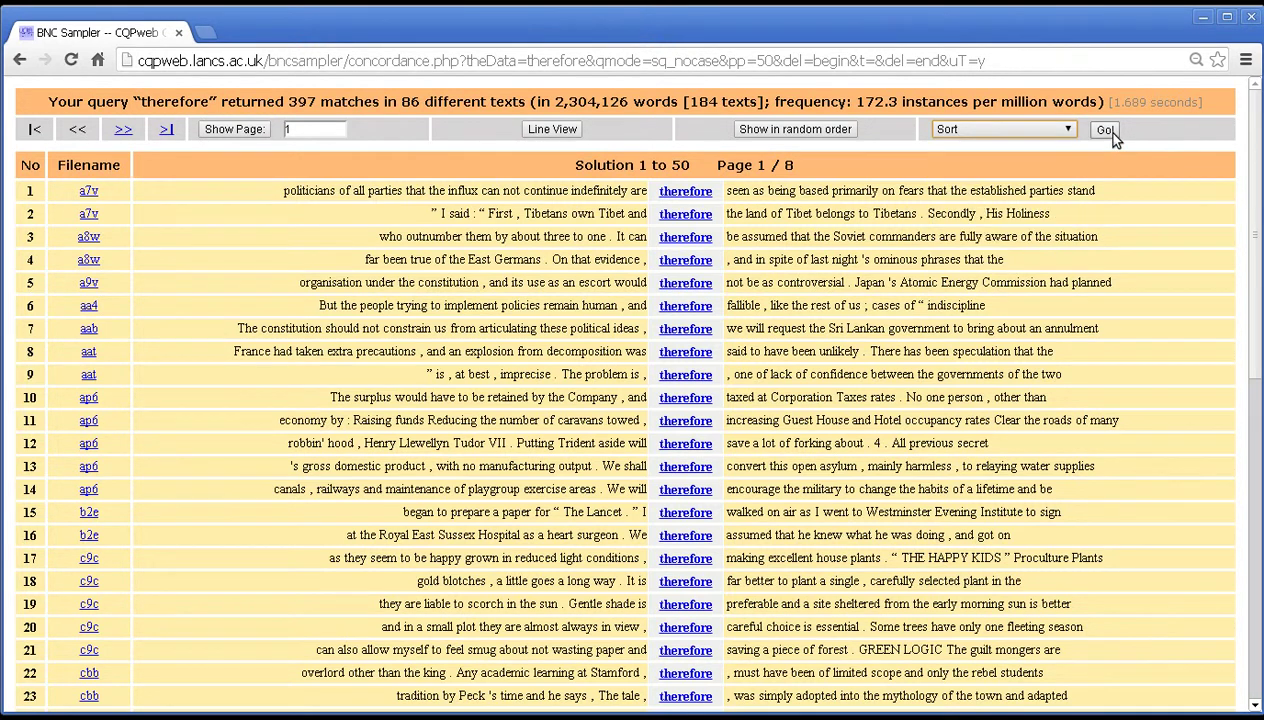
left_click(1109, 131)
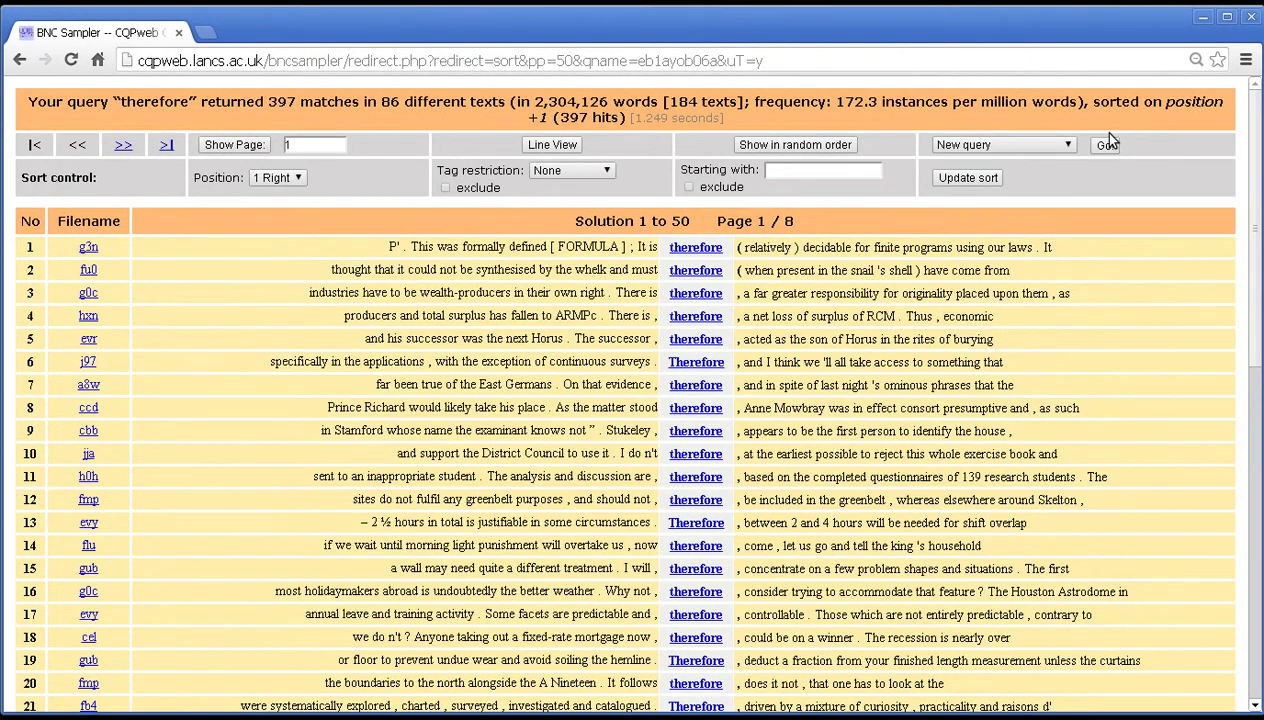
left_click(1099, 147)
left_click_drag(997, 188, 78, 190)
left_click(78, 190)
left_click(272, 178)
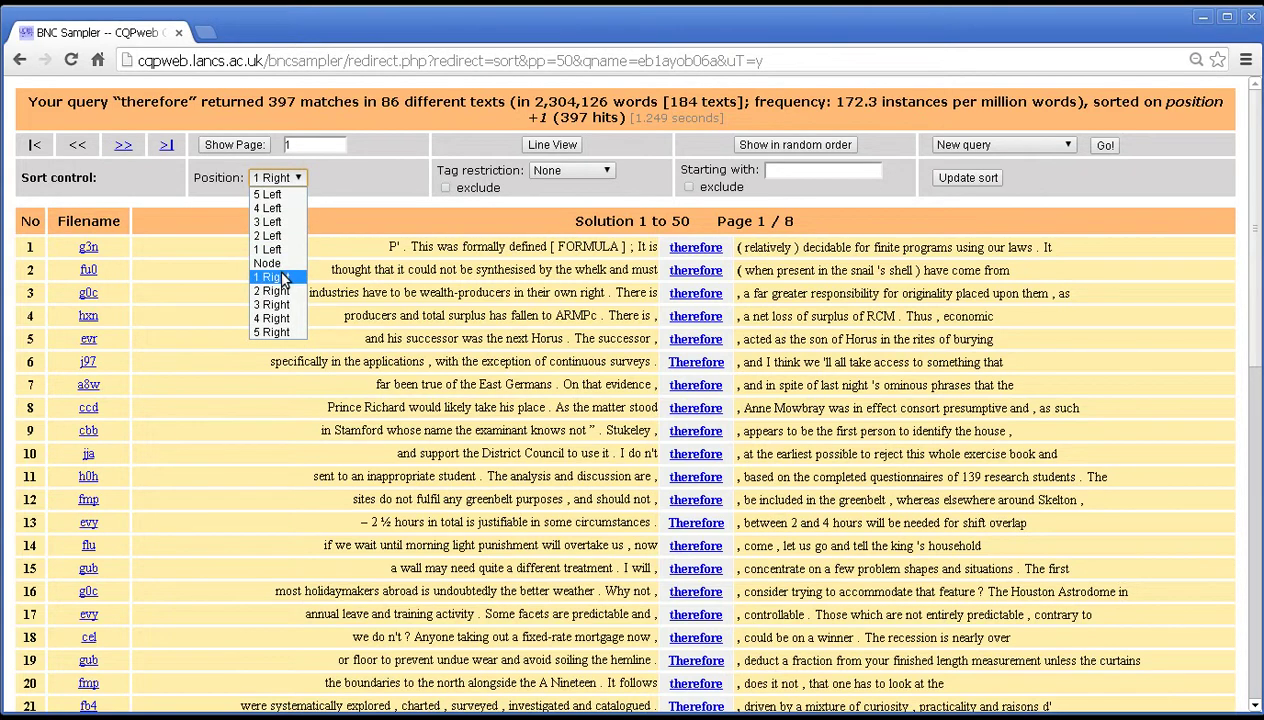
left_click(352, 253)
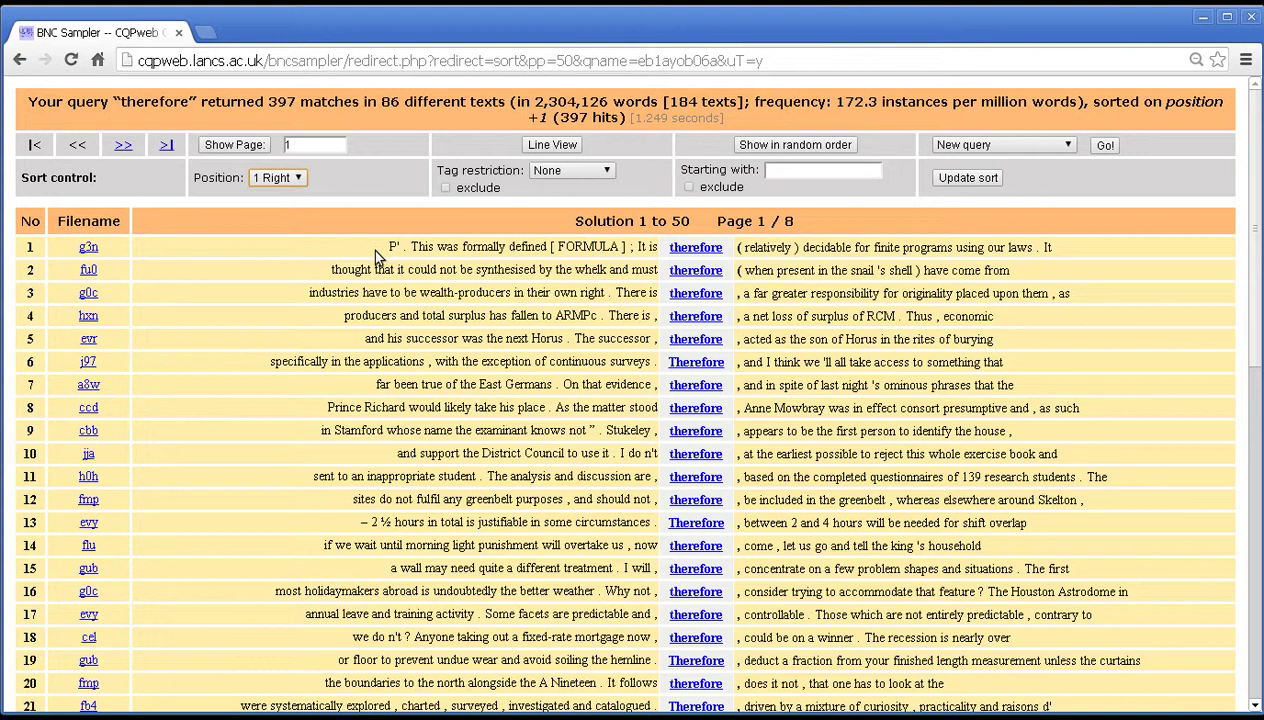
- Examine the first page of sorted concordance lines for what directly follows "therefore"
middle_click(766, 244)
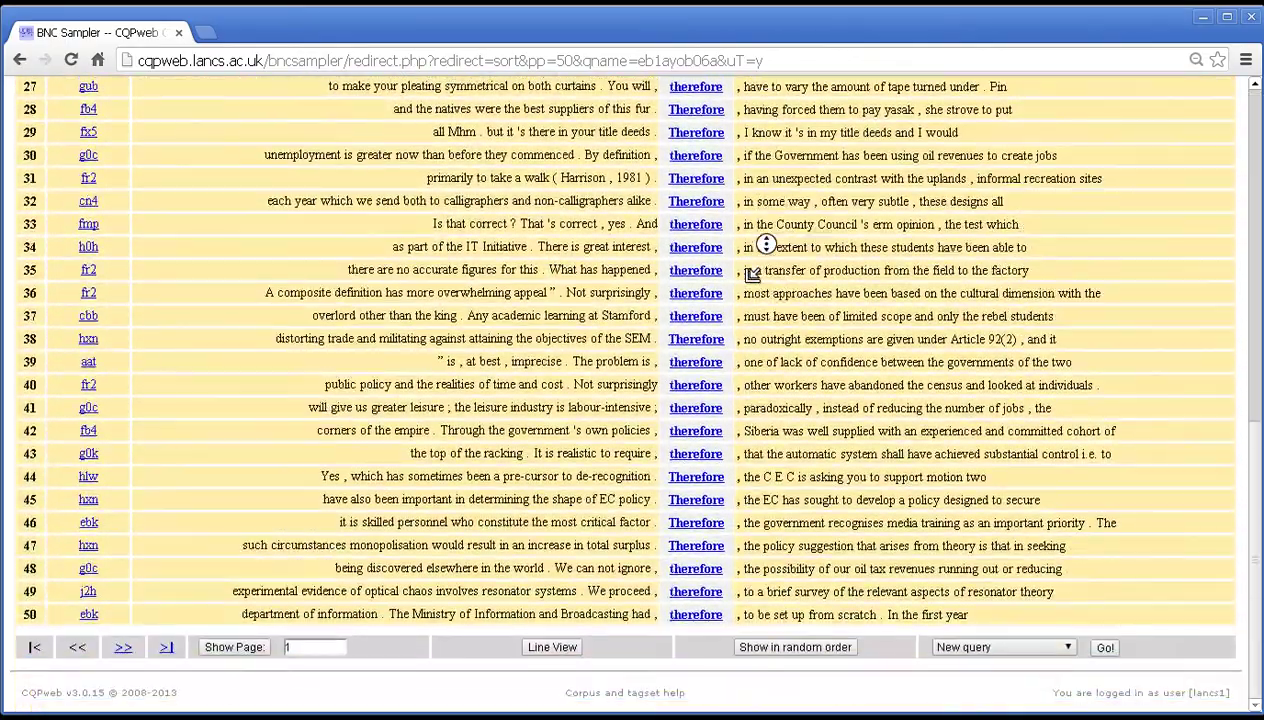
middle_click(752, 275)
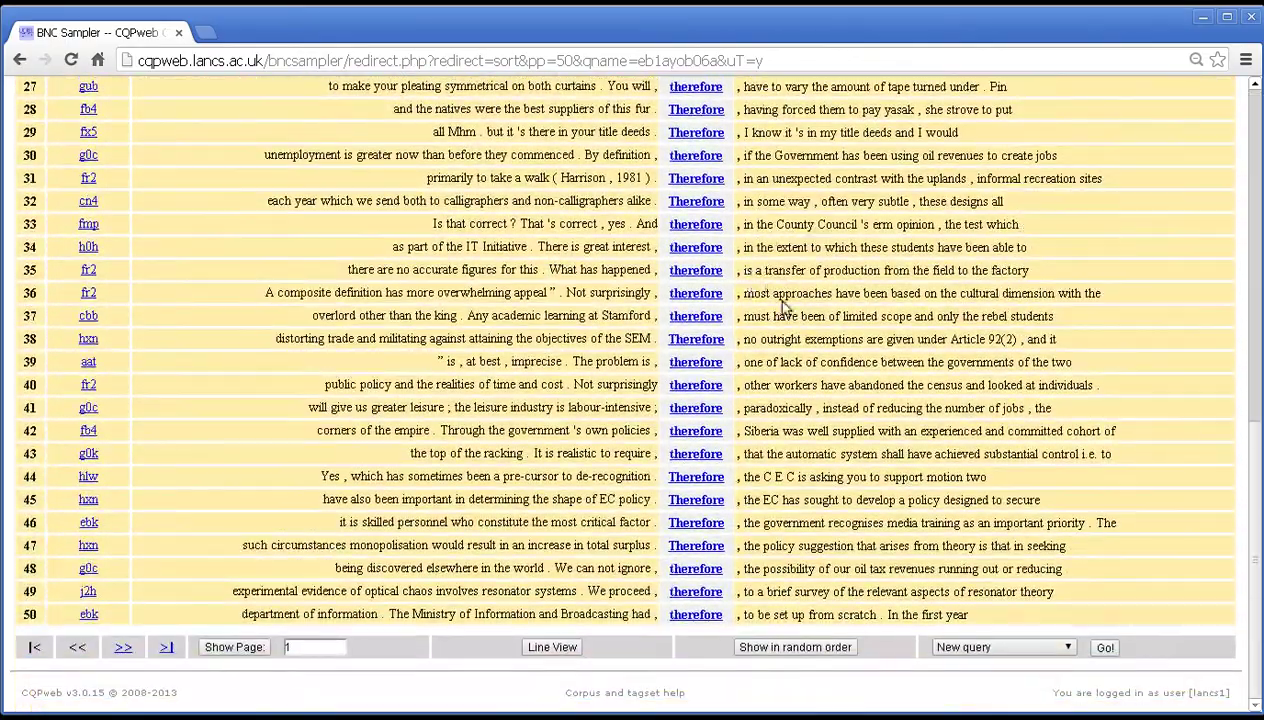
middle_click(791, 502)
middle_click(814, 356)
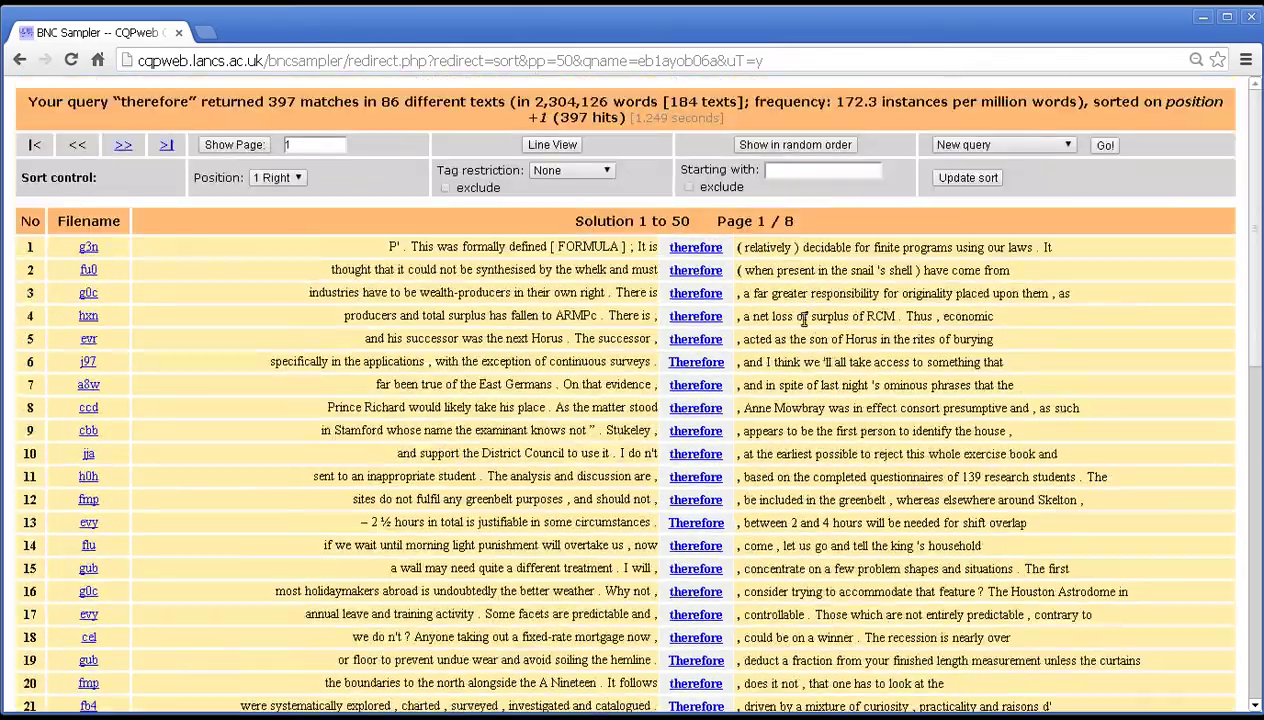
middle_click(778, 291)
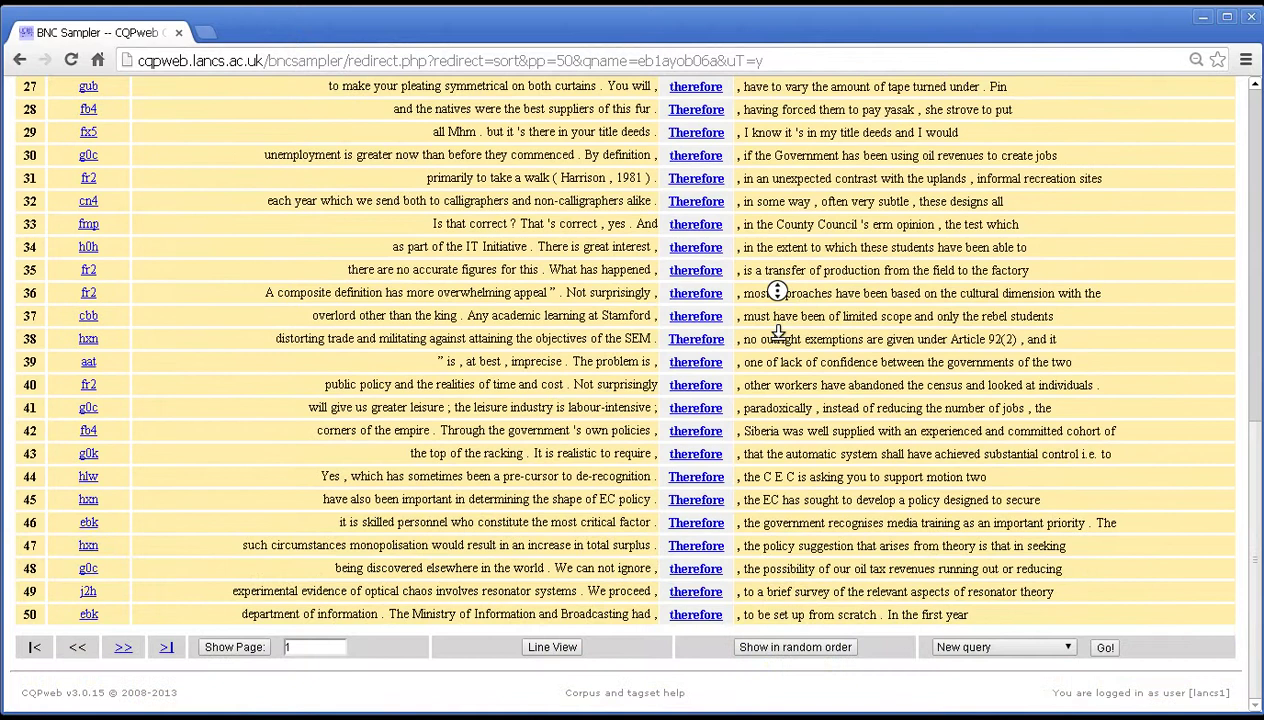
middle_click(778, 333)
- Go to the second results page and examine the alphabetical order of the words following "therefore"
left_click(162, 648)
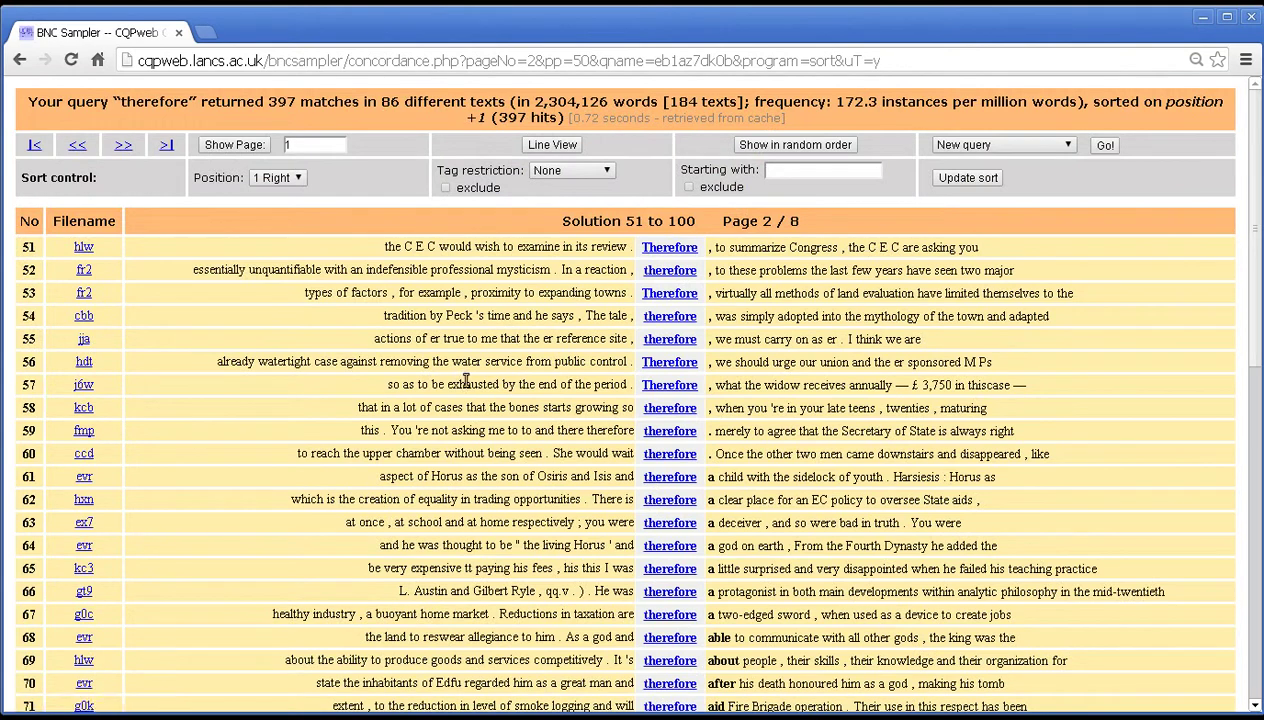
middle_click(787, 343)
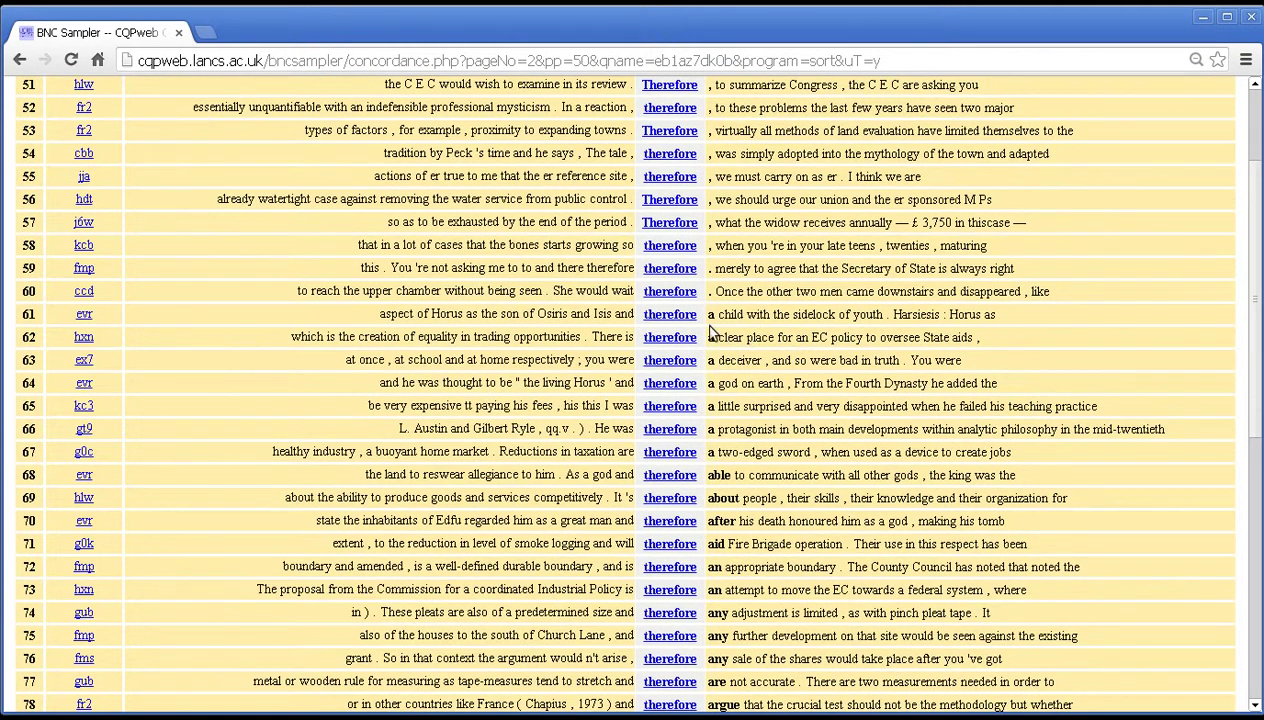
middle_click(767, 400)
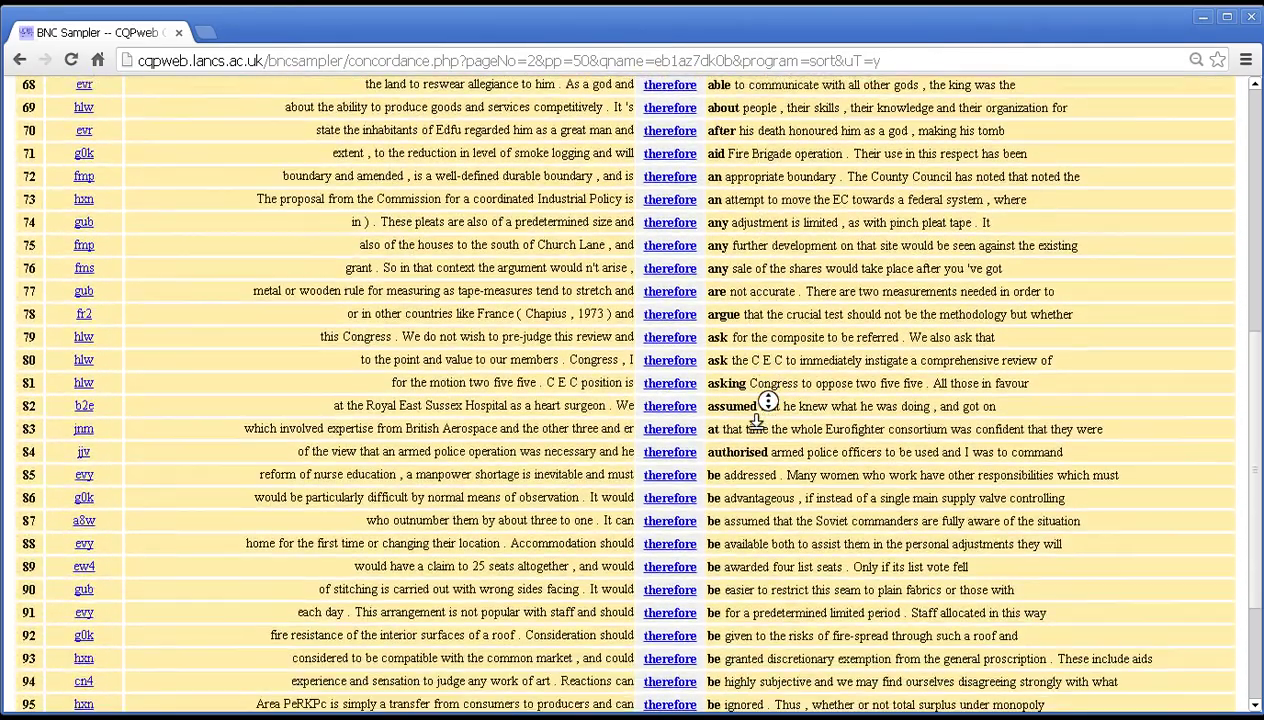
middle_click(757, 421)
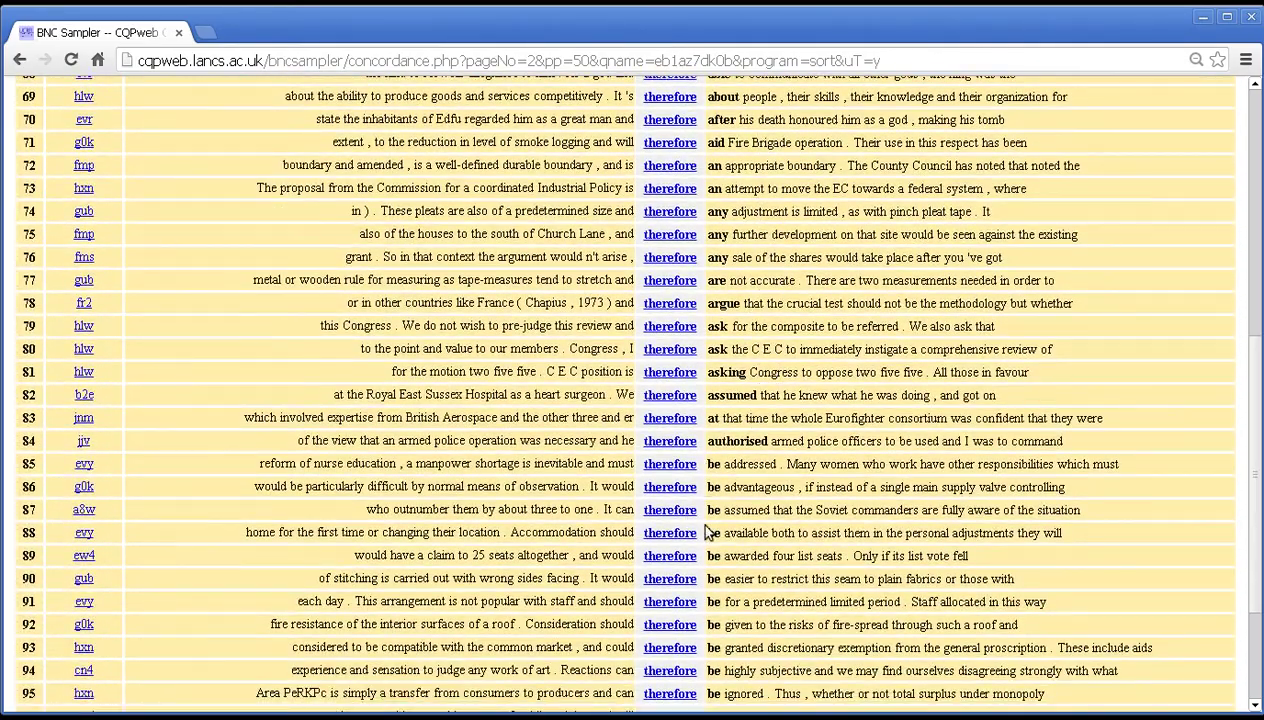
middle_click(772, 380)
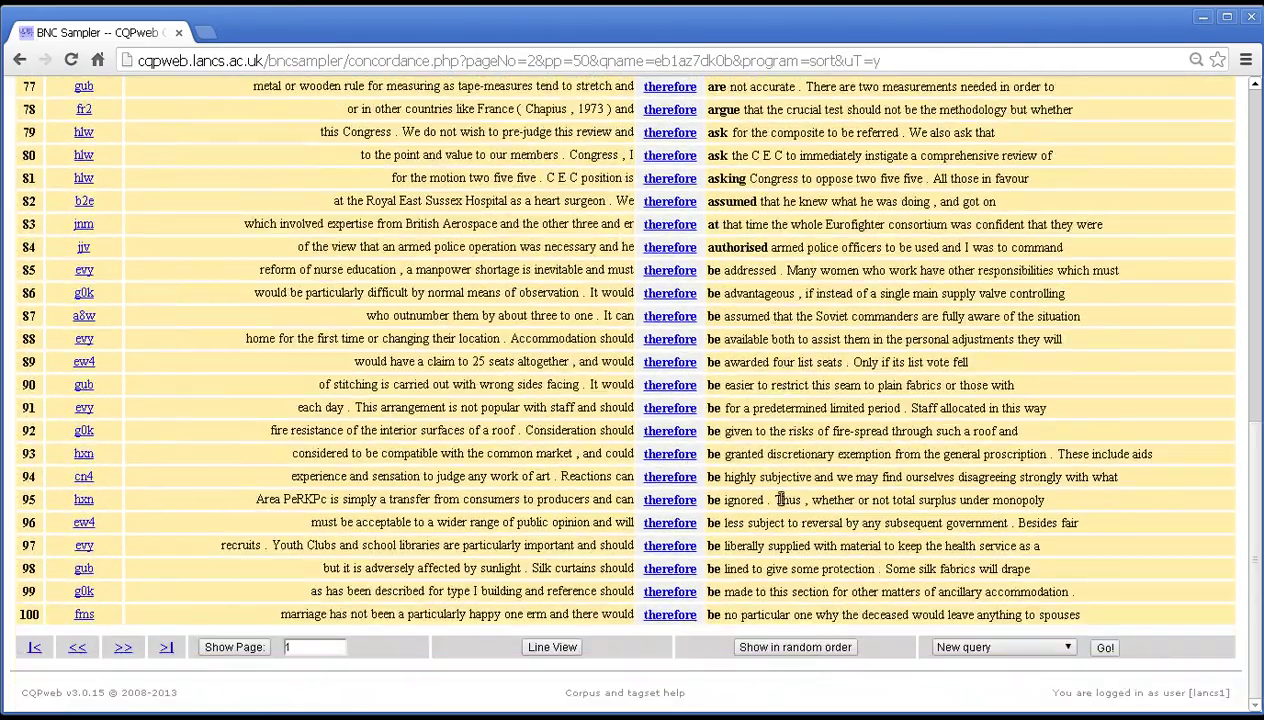
- Go to the third results page and look over the words following "therefore"
left_click(125, 645)
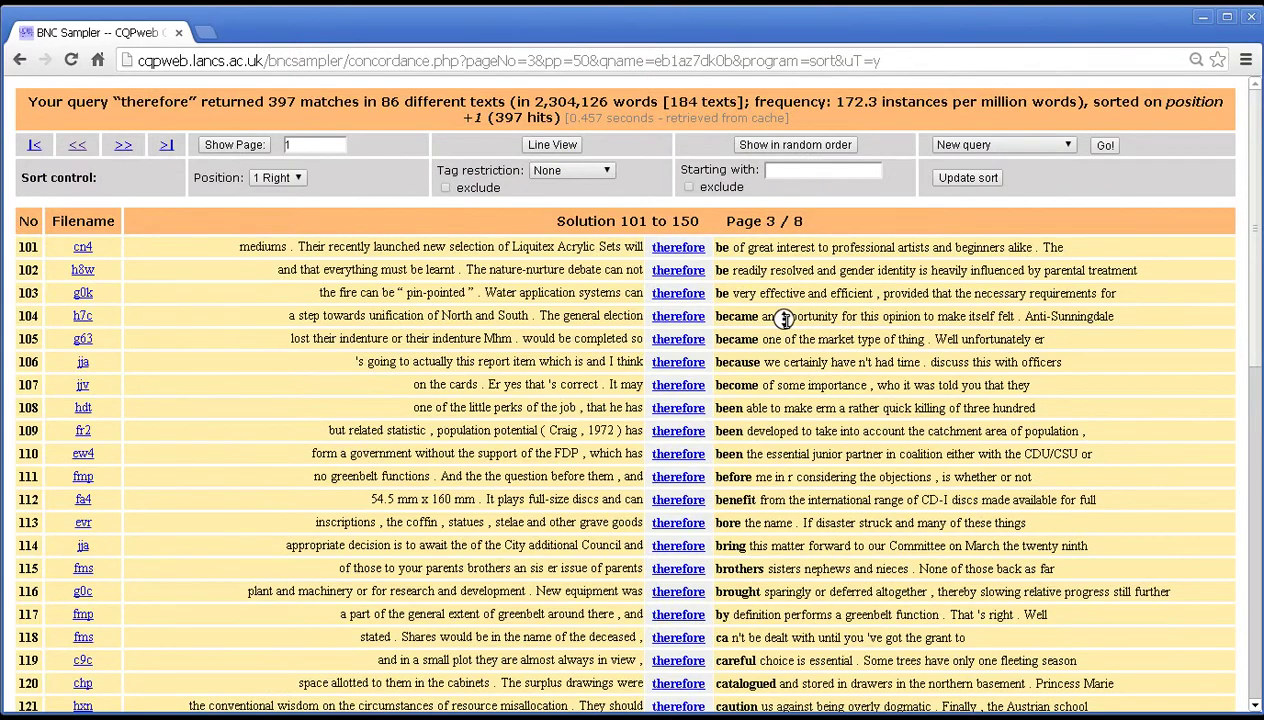
scroll(778, 345, "down", 2)
scroll(790, 365, "up", 2)
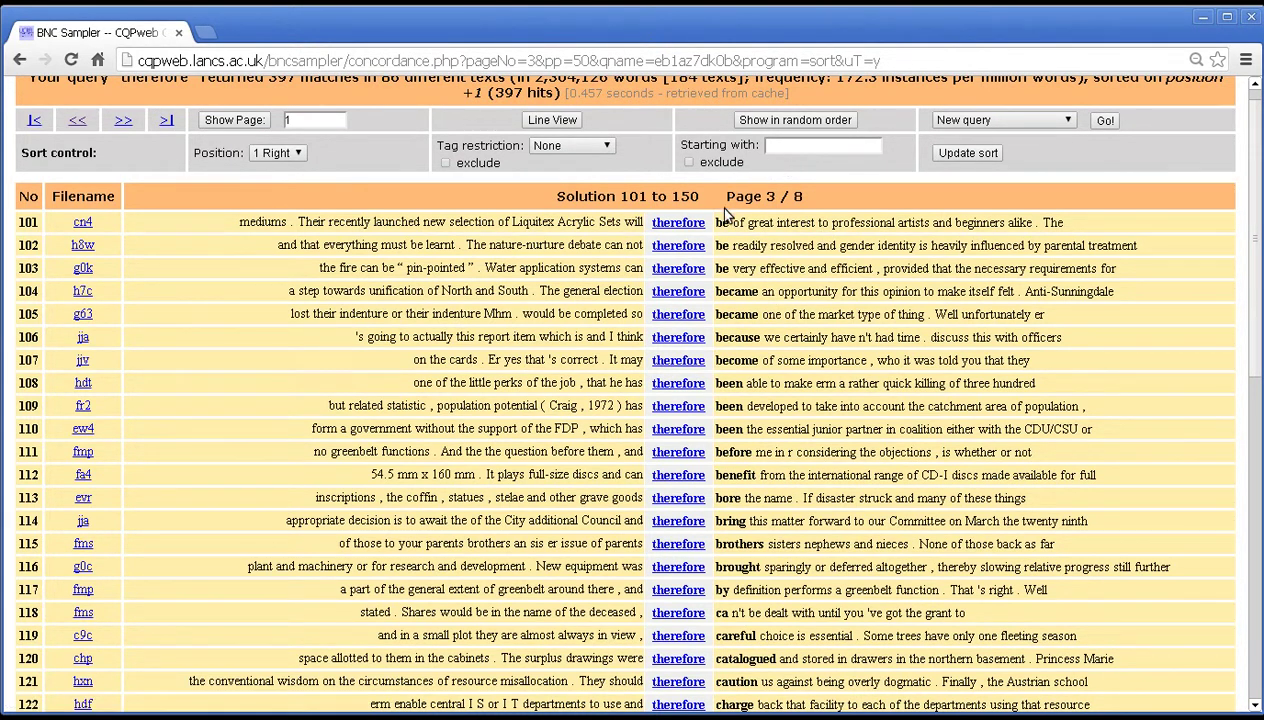
- Set the sort position to 1 Left and update the sort of the concordance
left_click(298, 154)
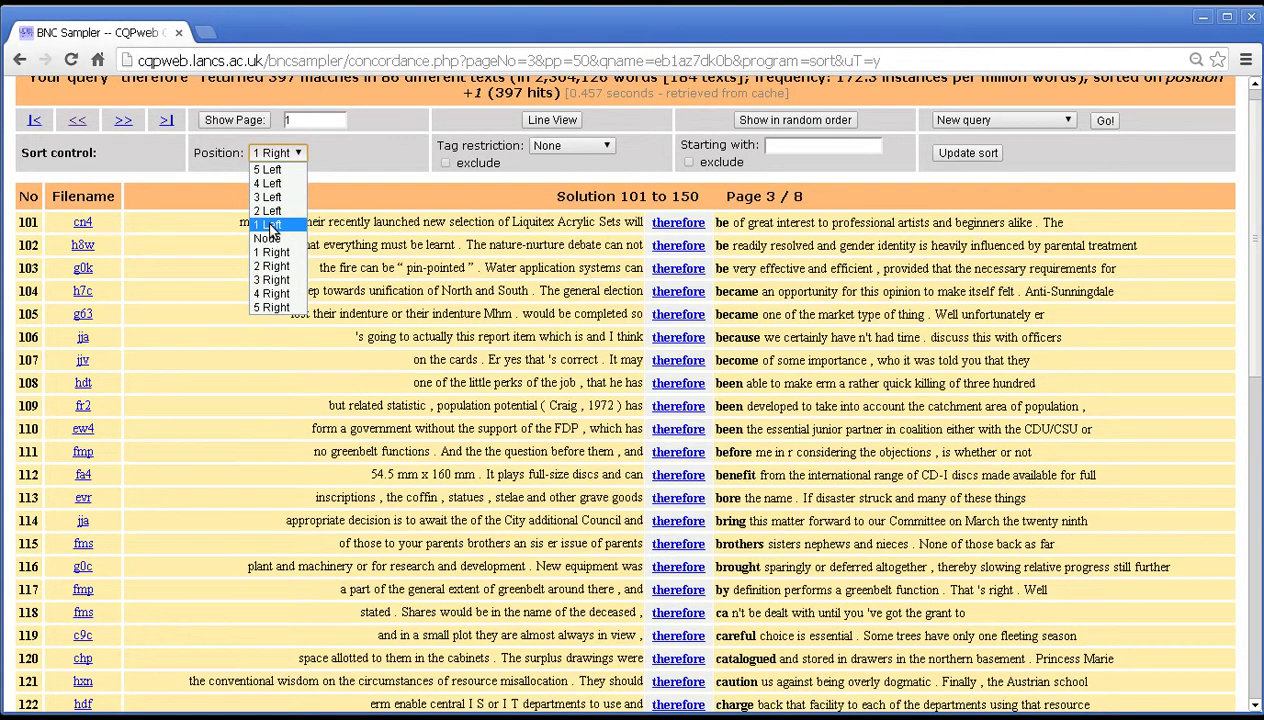
left_click(269, 225)
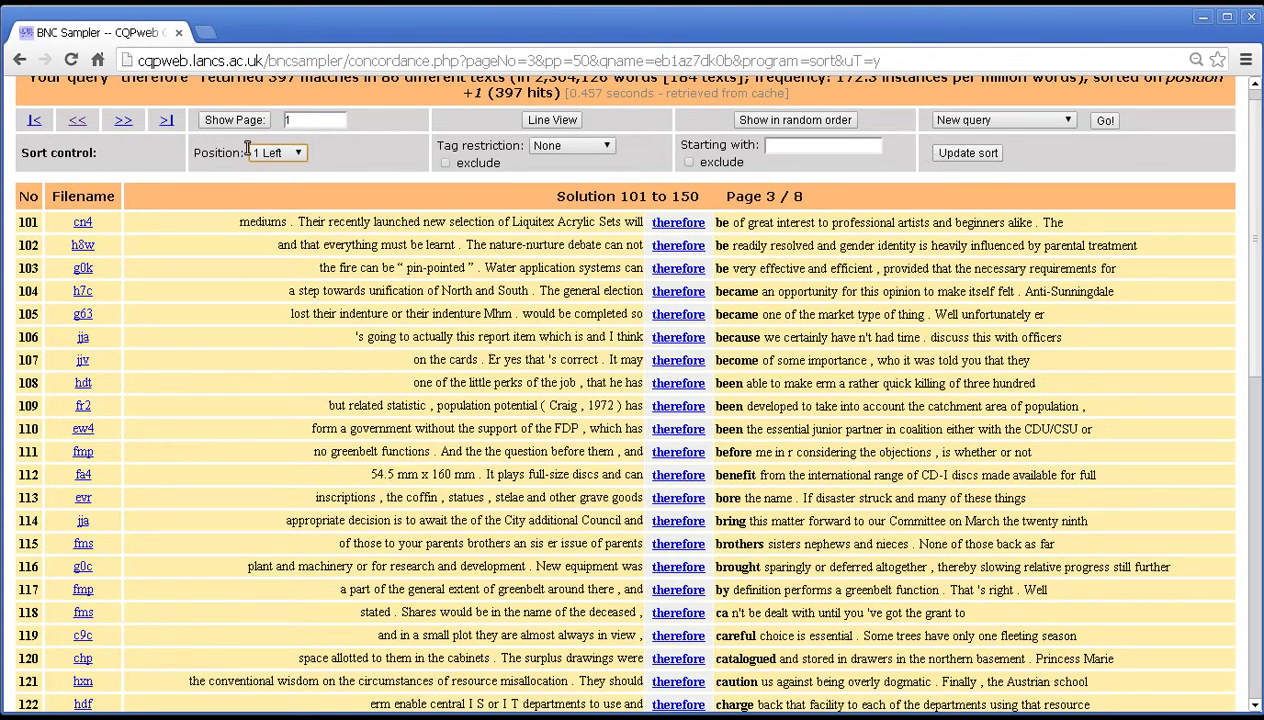
left_click(986, 158)
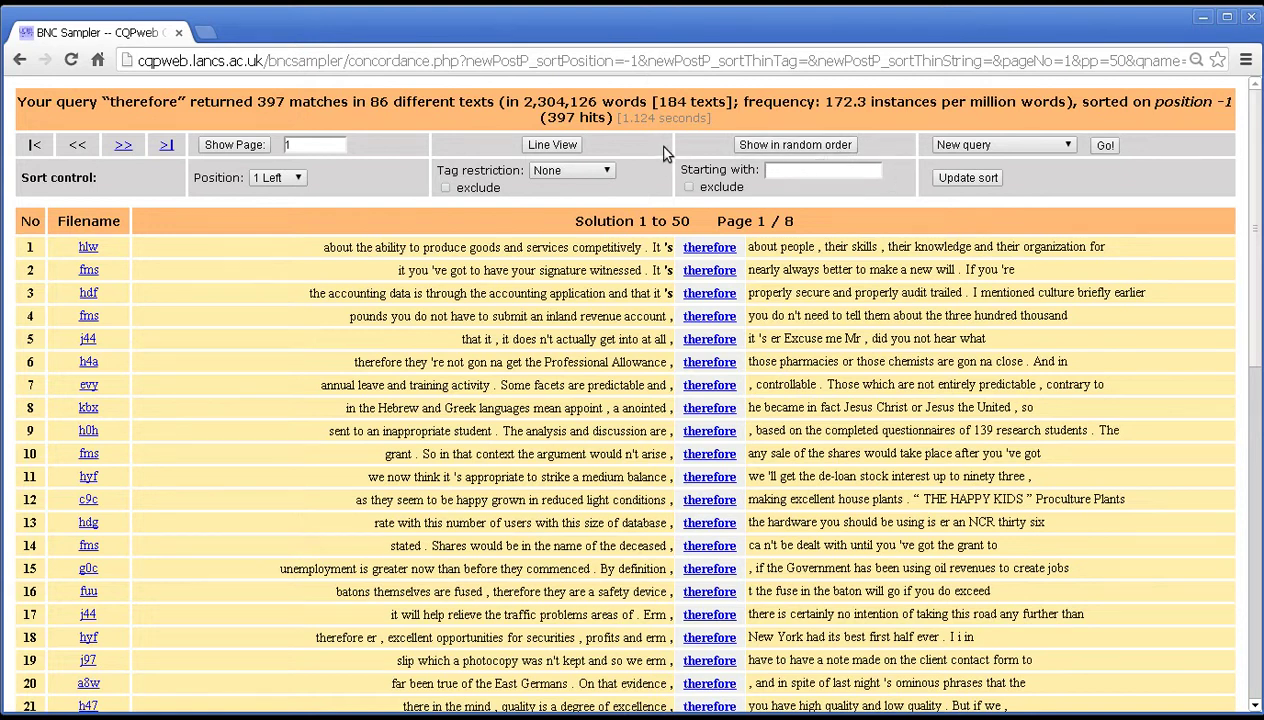
- Check the sort position stated in the results heading and the available position options
left_click_drag(1081, 102, 1233, 102)
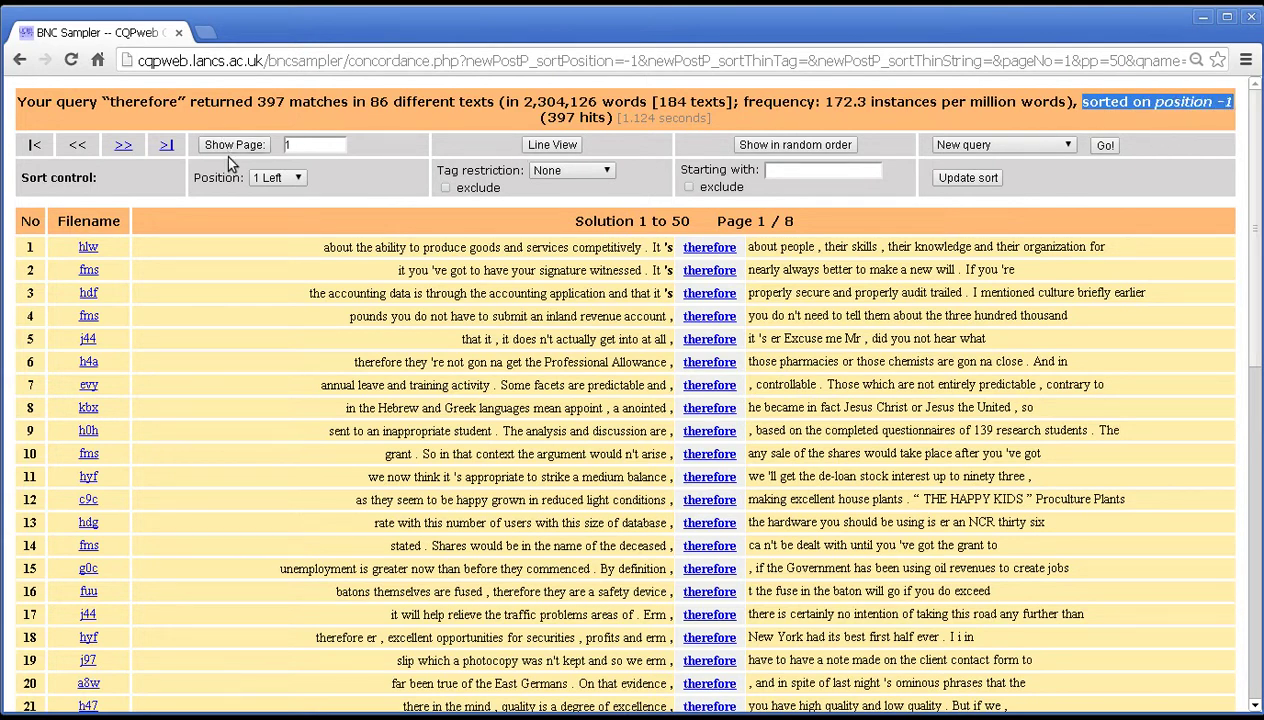
left_click(278, 178)
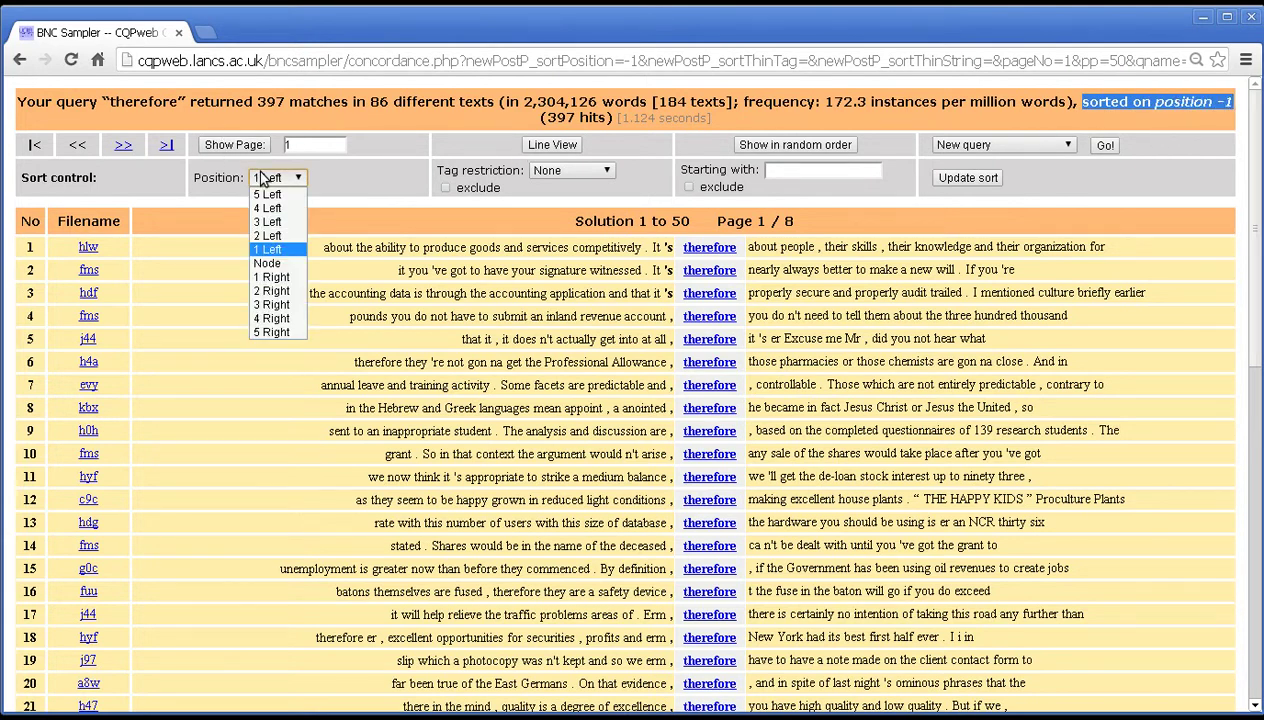
left_click(370, 262)
left_click(1218, 102)
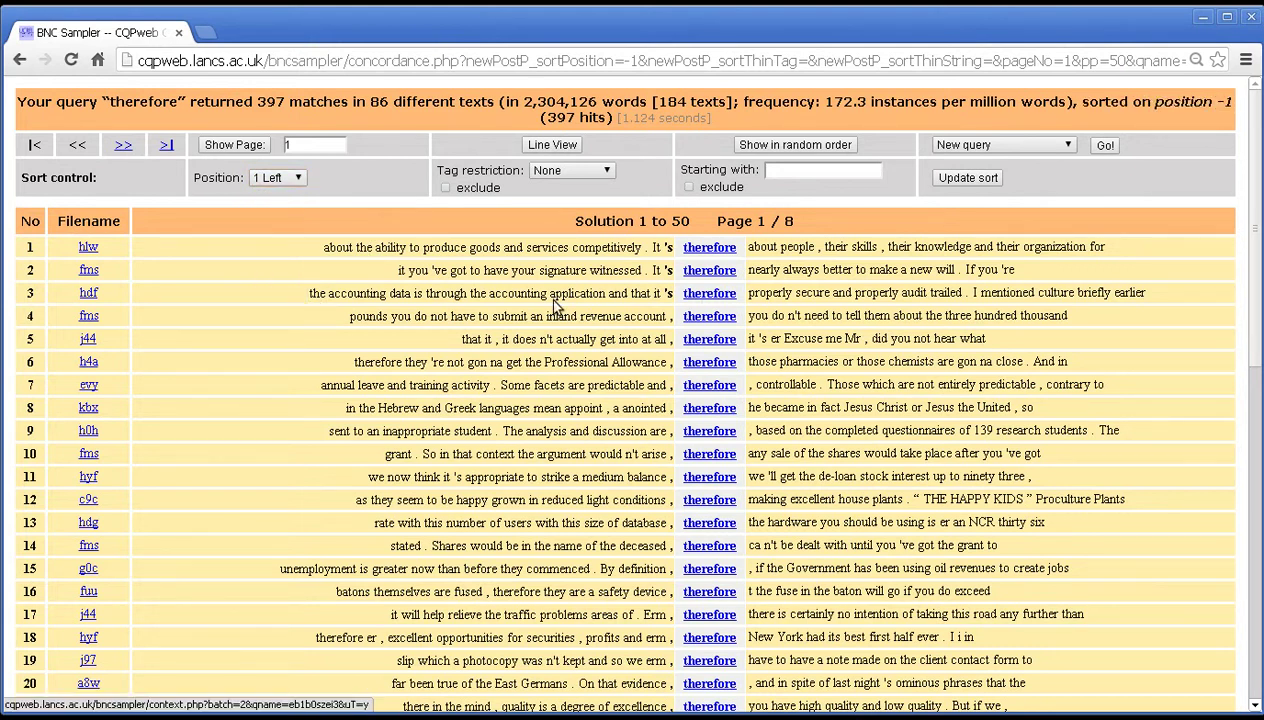
- Examine the first page of the re-sorted concordance for what directly precedes "therefore"
middle_click(658, 237)
middle_click(652, 247)
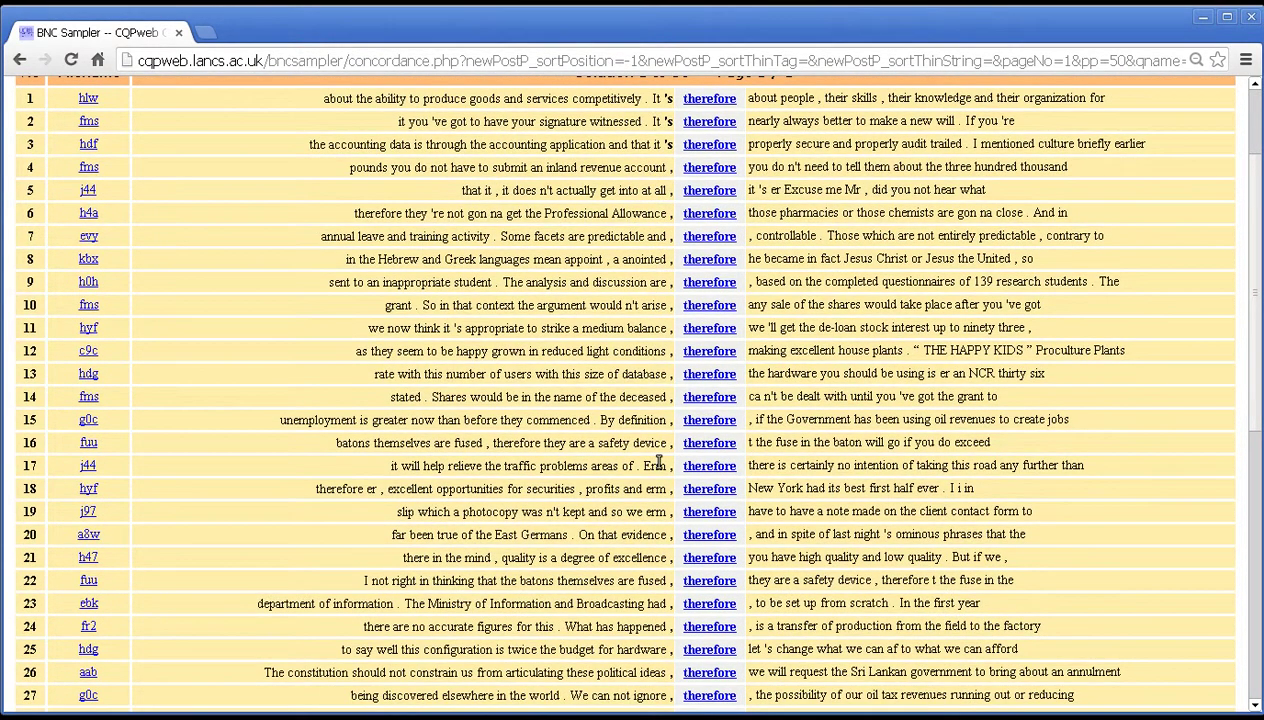
middle_click(614, 211)
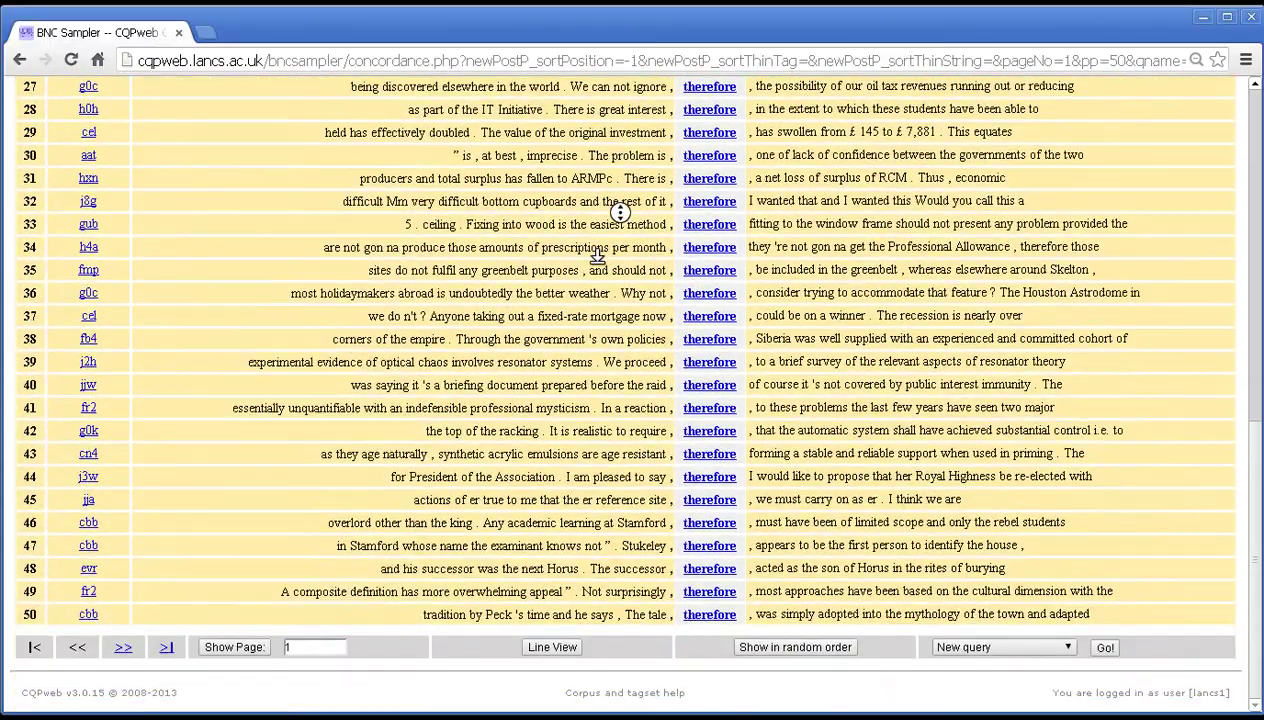
middle_click(606, 236)
- Go to the second results page and examine the words and punctuation directly preceding "therefore"
left_click(130, 647)
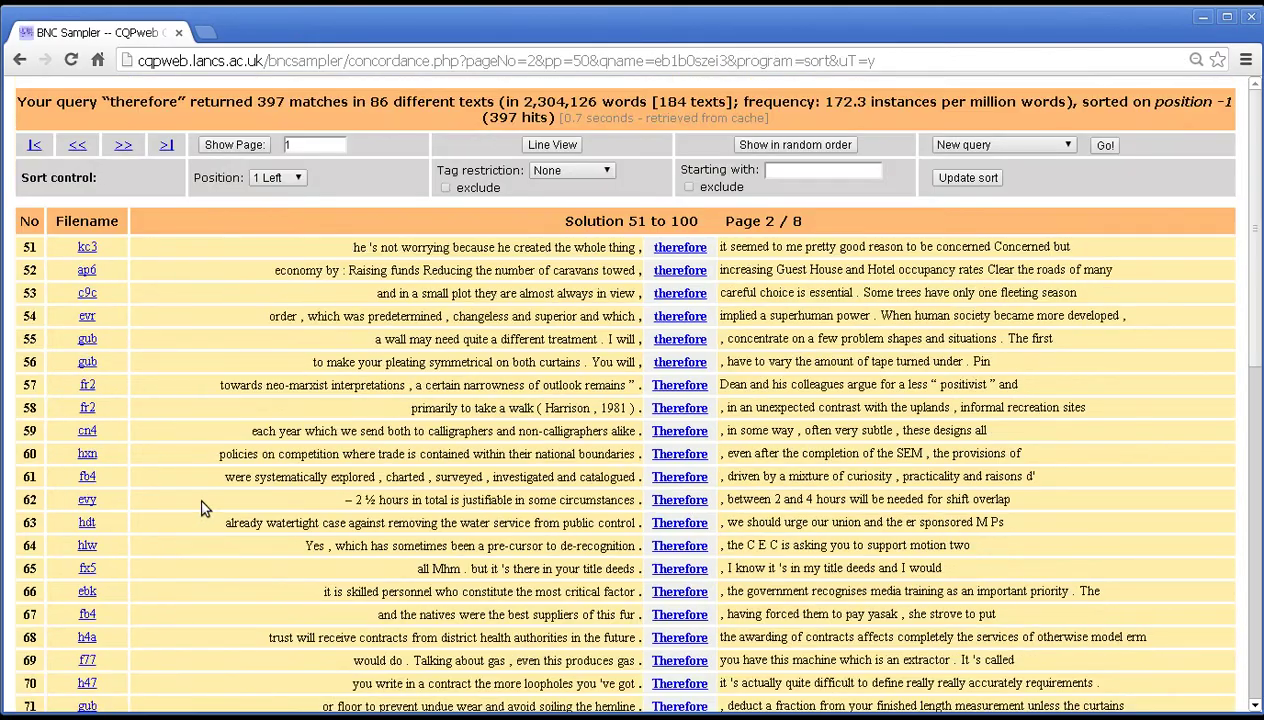
middle_click(284, 447)
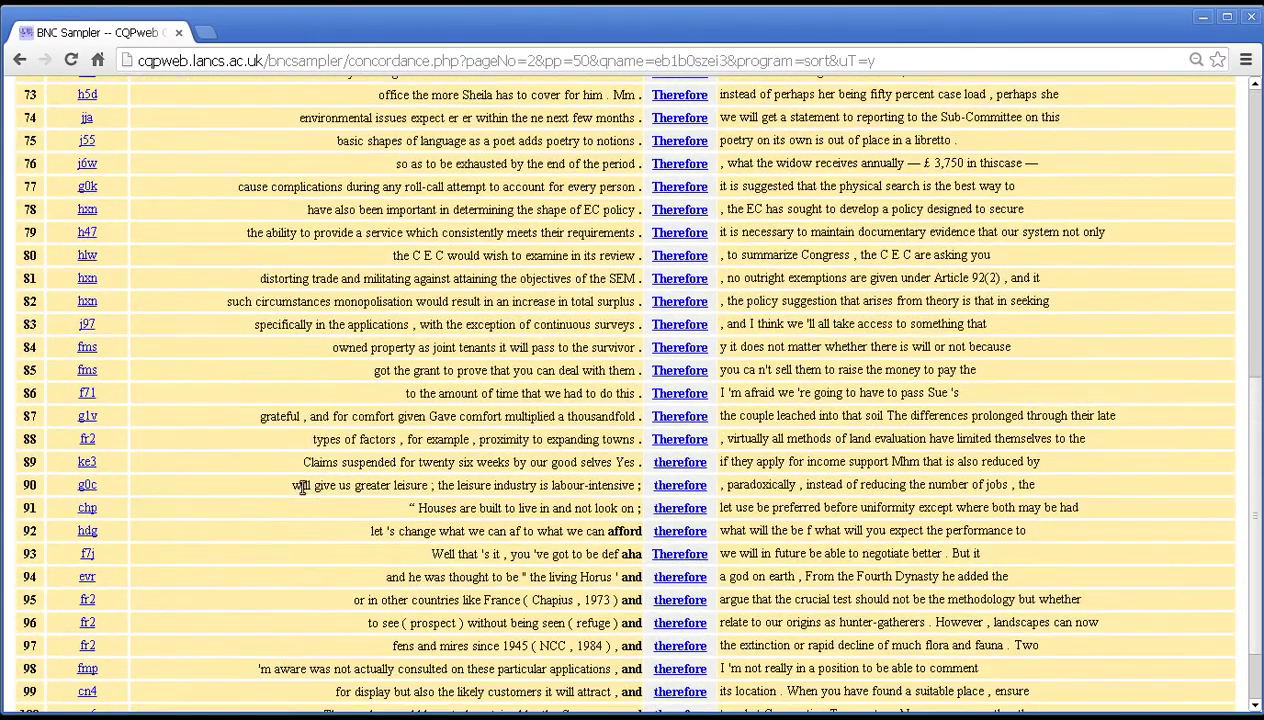
middle_click(376, 396)
left_click(356, 445)
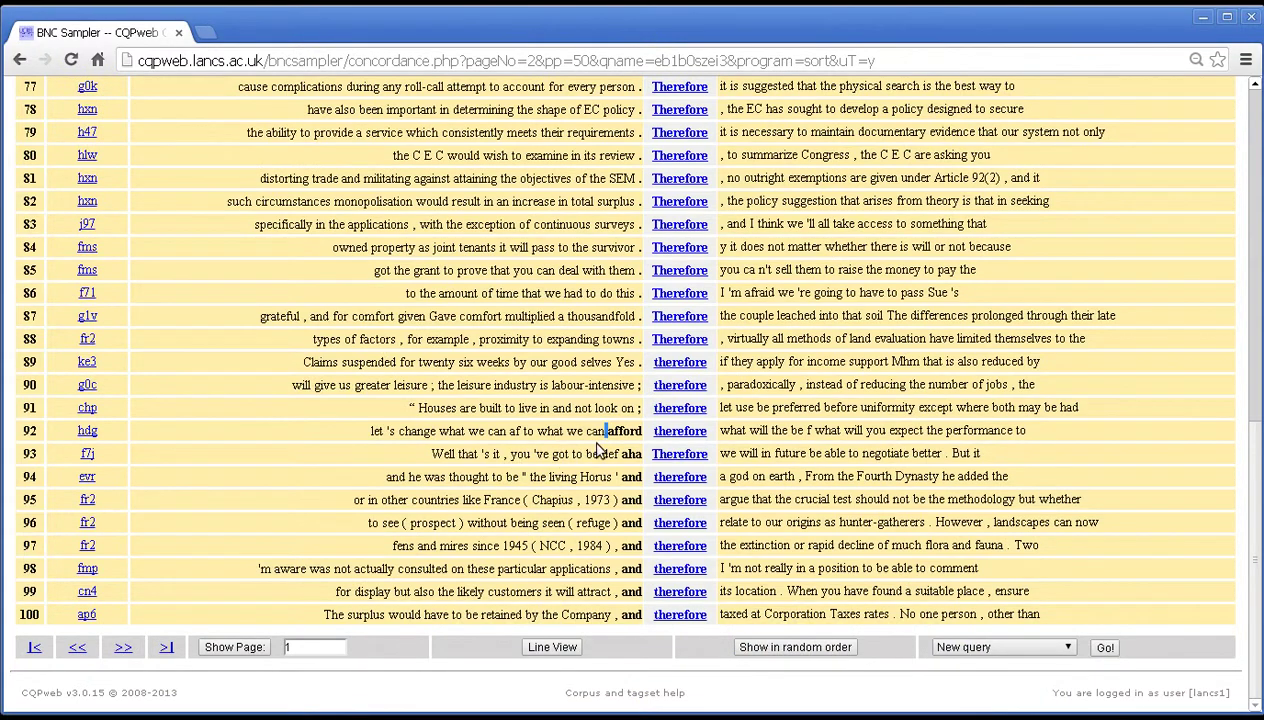
triple_click(582, 480)
left_click(552, 535)
scroll(530, 535, "up", 8)
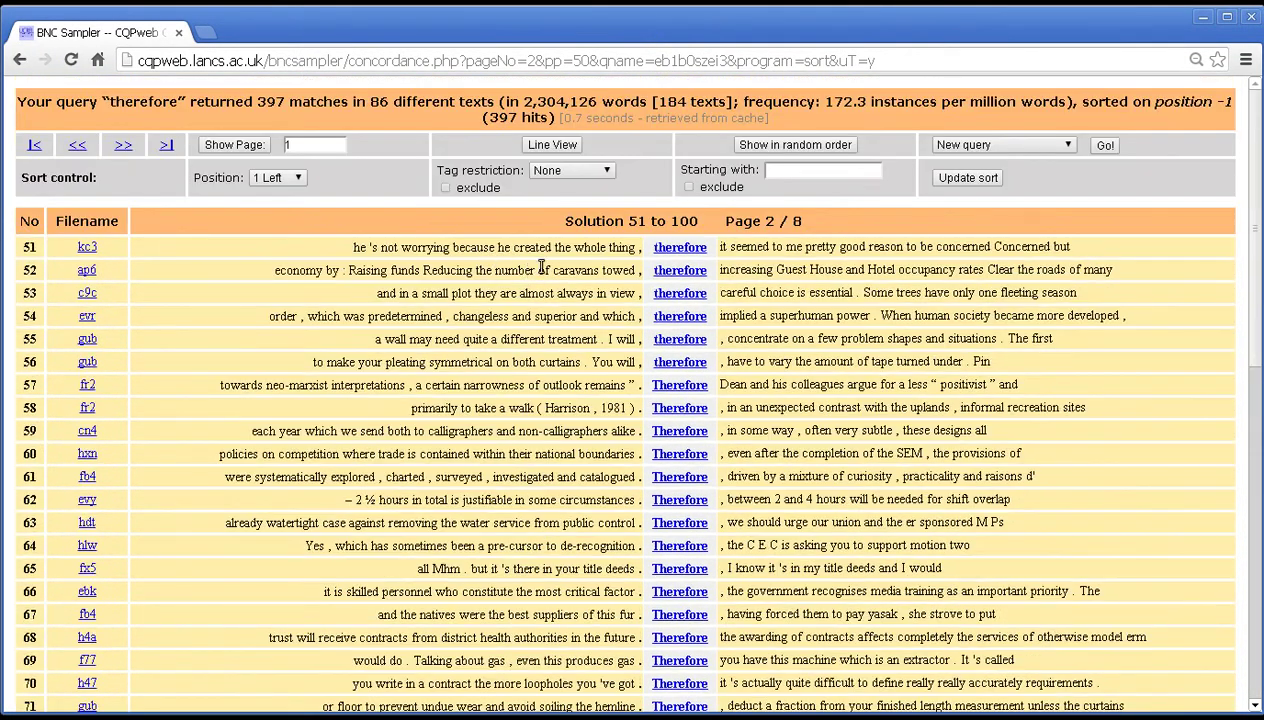
- Re-sort the concordance with the position set to 2 Right
left_click(272, 178)
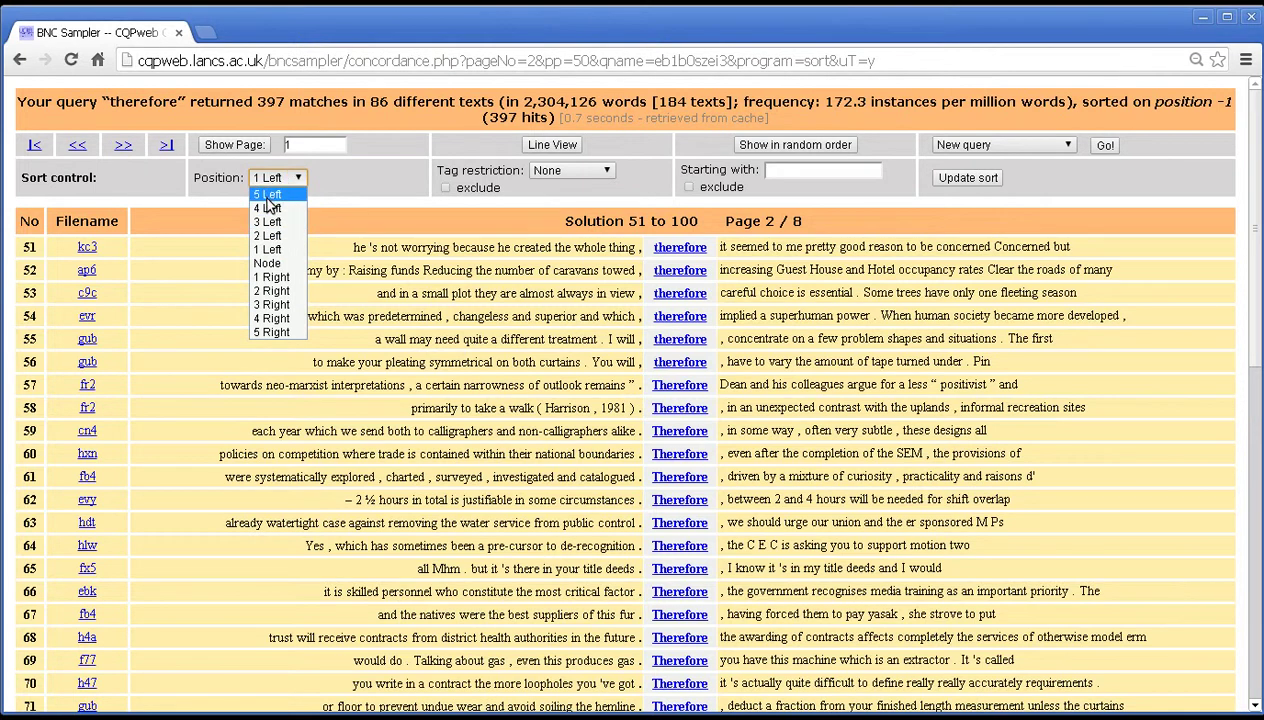
left_click(274, 291)
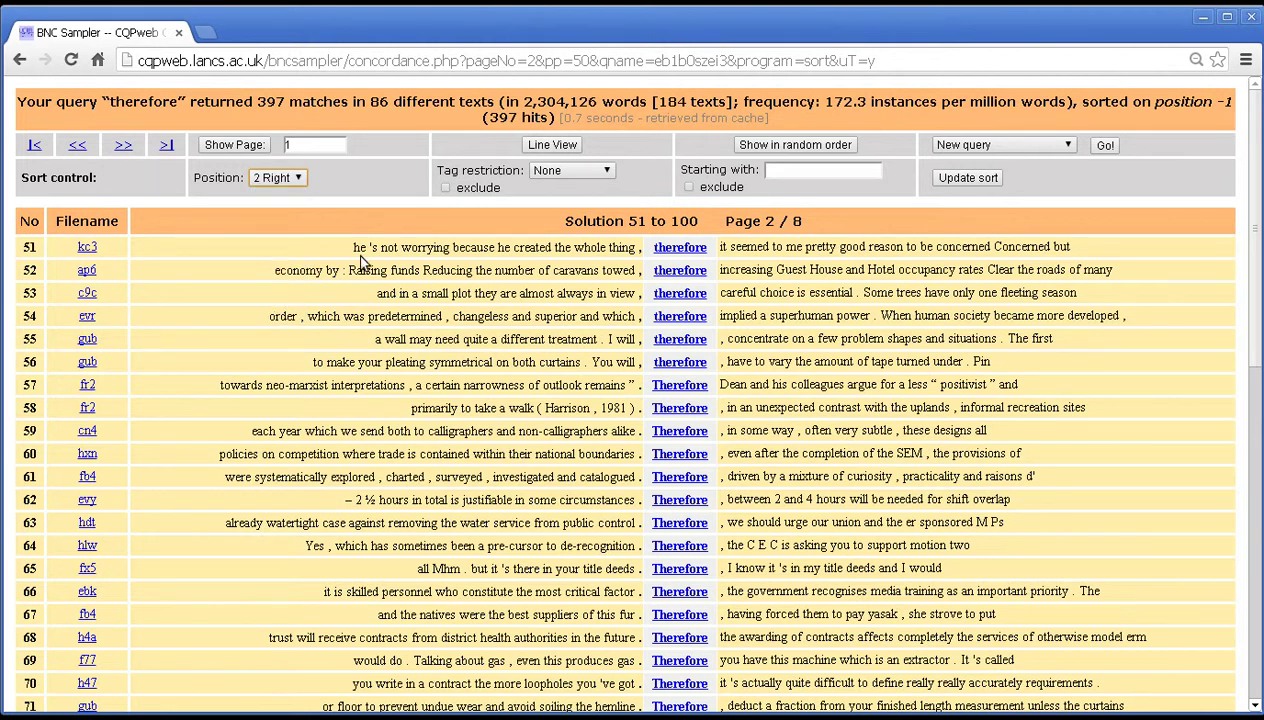
left_click(940, 183)
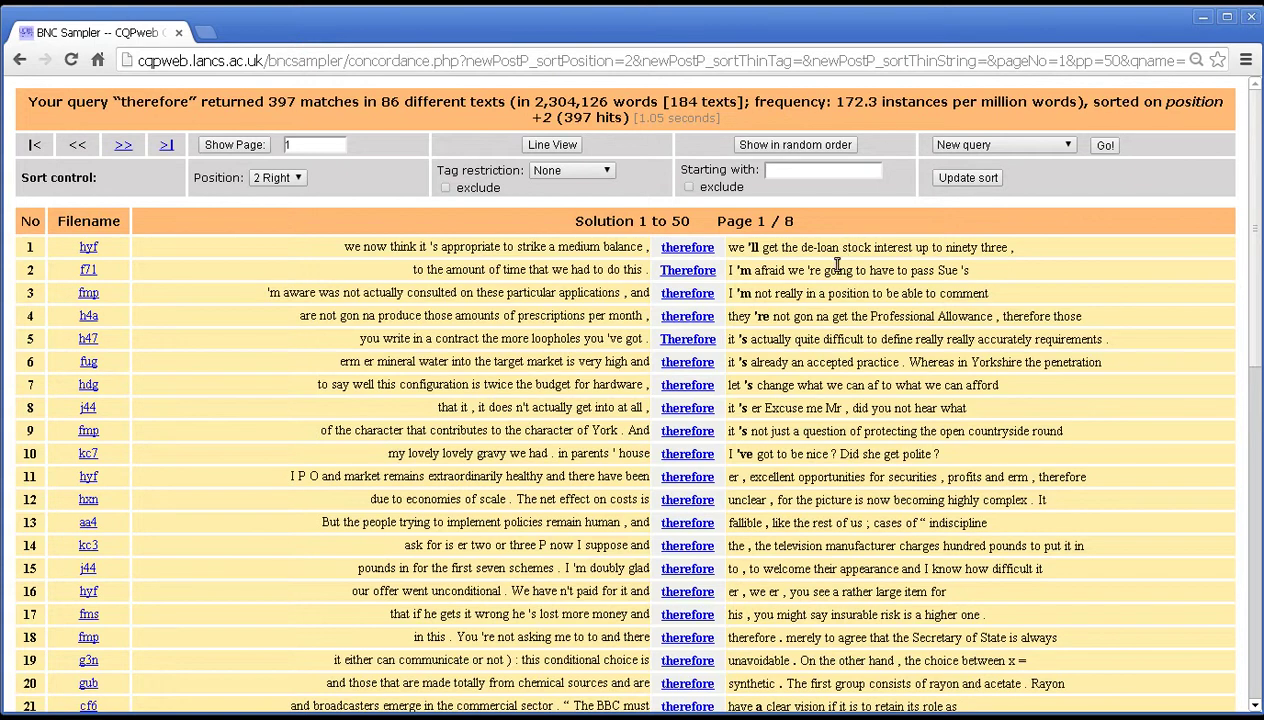
scroll(834, 260, "down", 1)
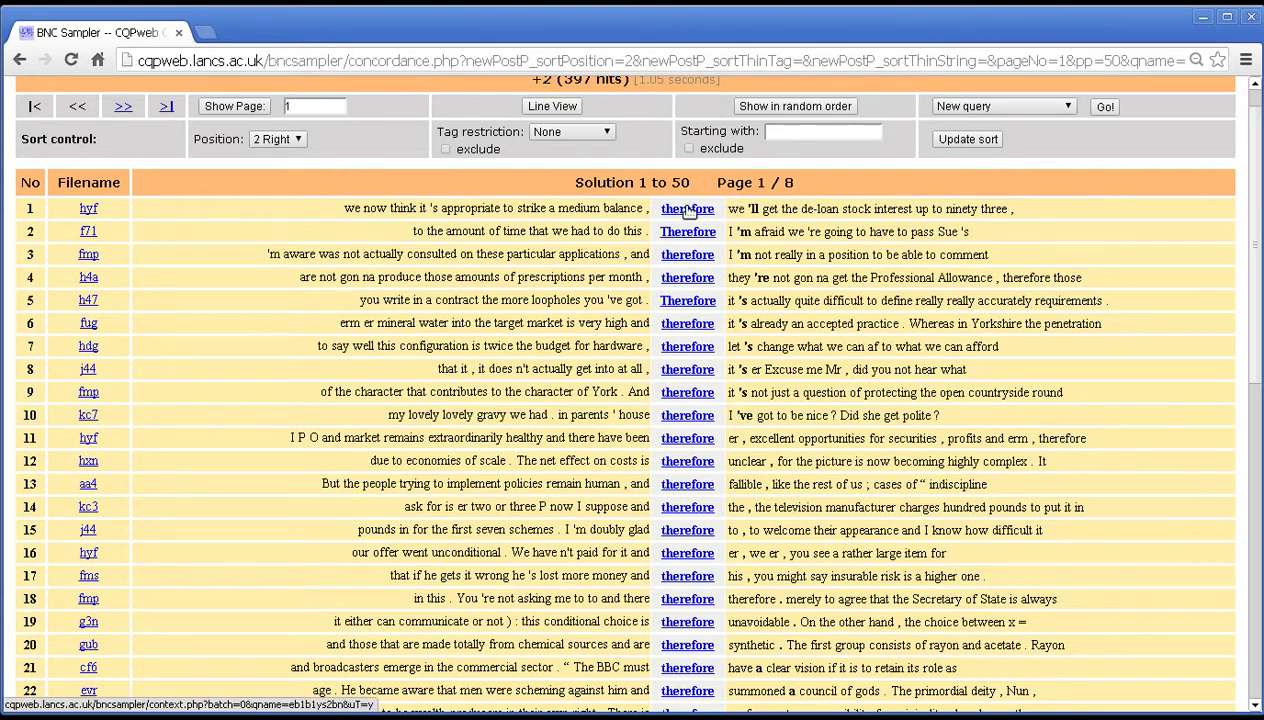
- Examine the first page of the re-sorted concordance for the bolded second word following "therefore"
mouse_move(686, 212)
double_click(760, 208)
mouse_move(704, 211)
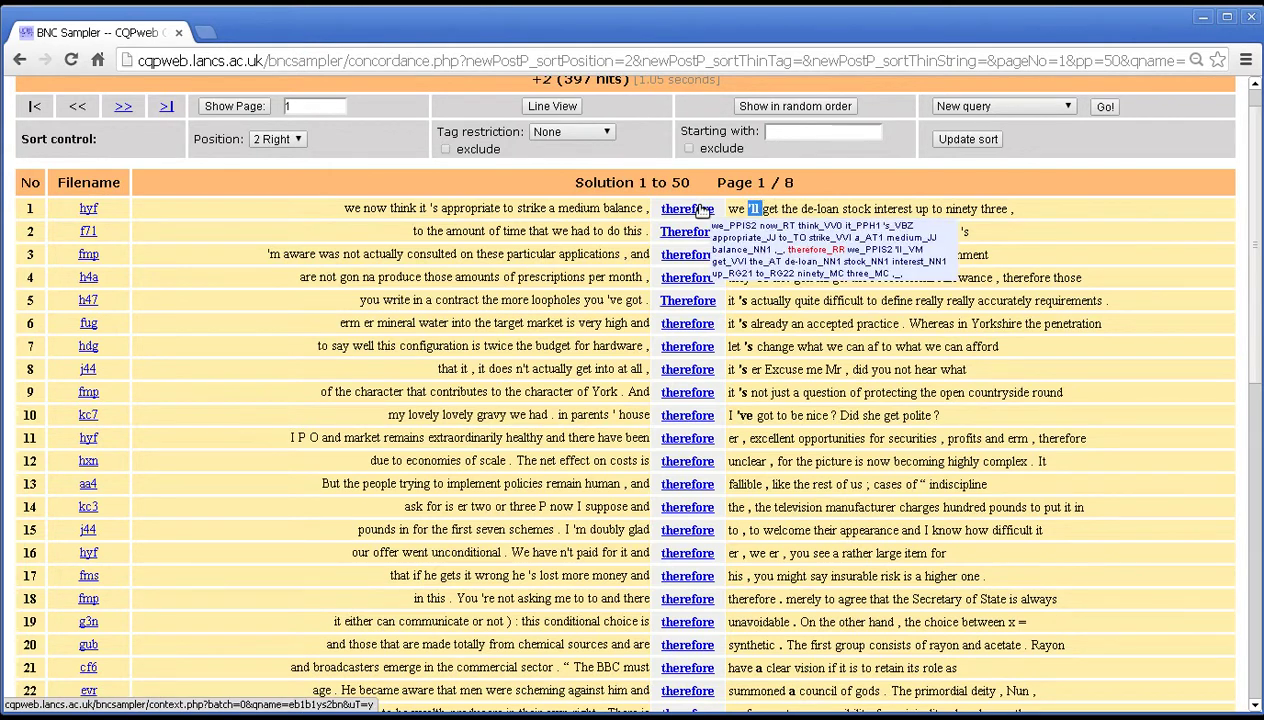
scroll(748, 330, "down", 2)
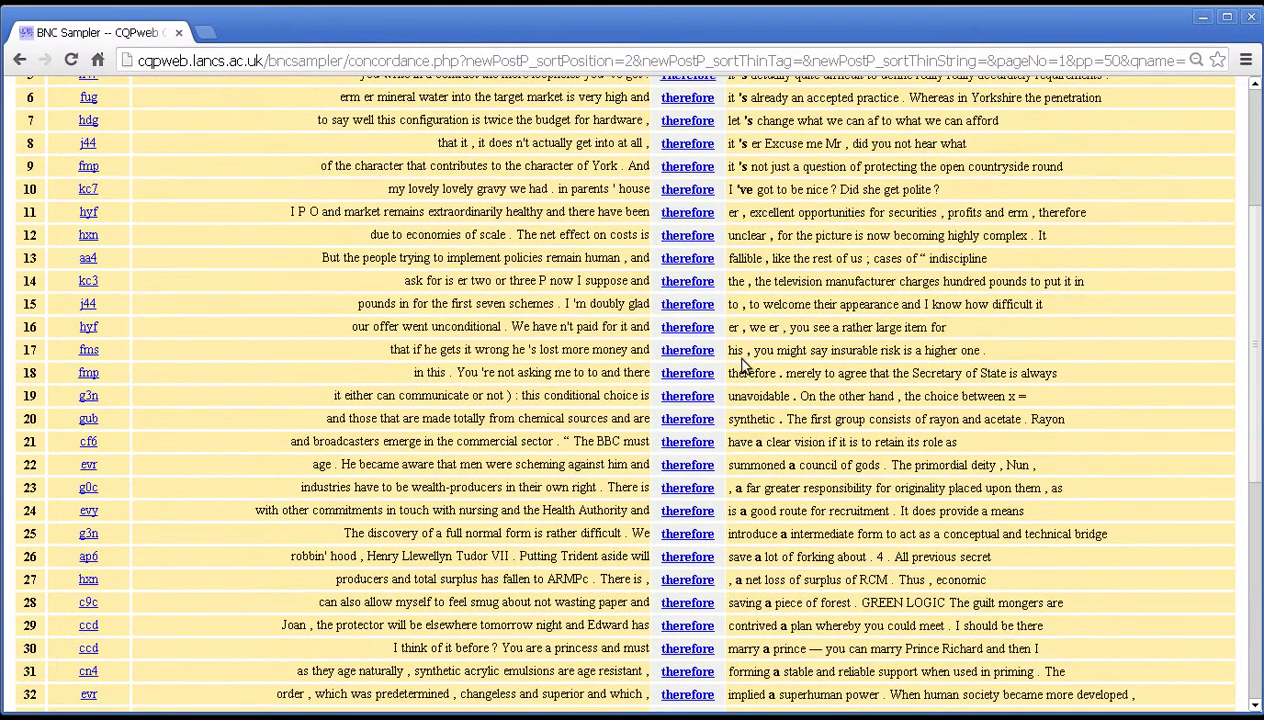
middle_click(789, 367)
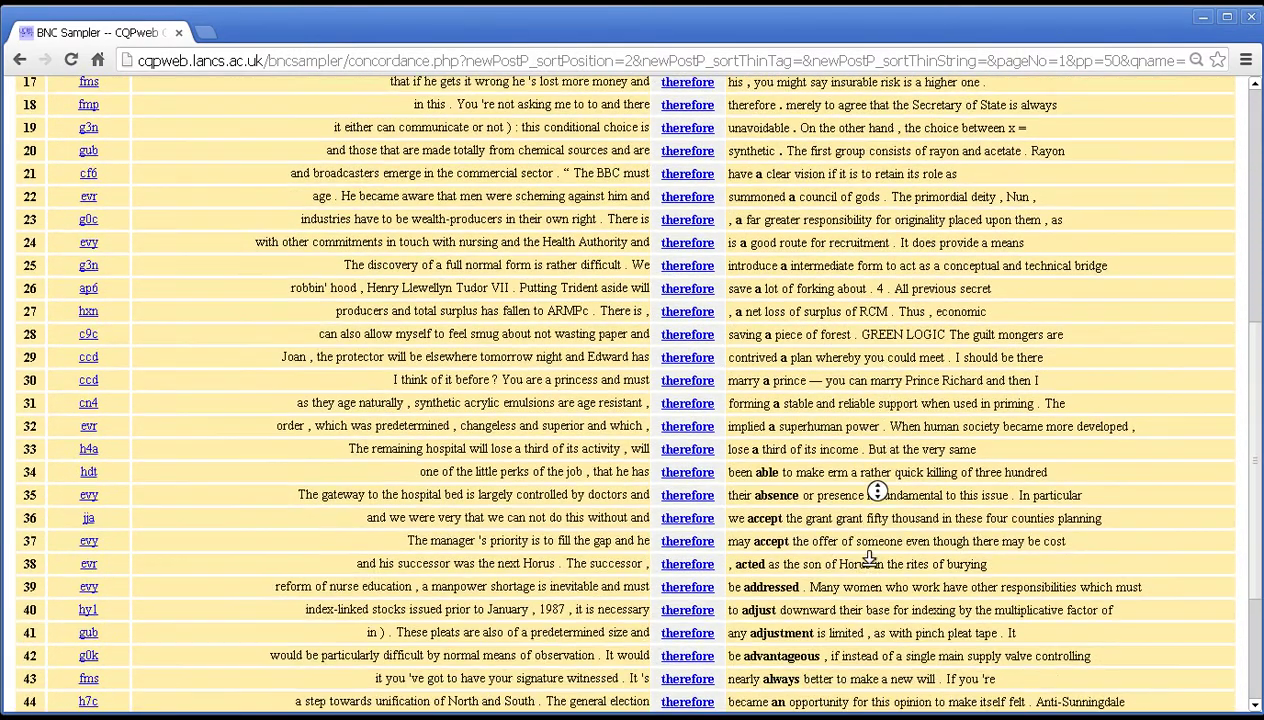
middle_click(852, 552)
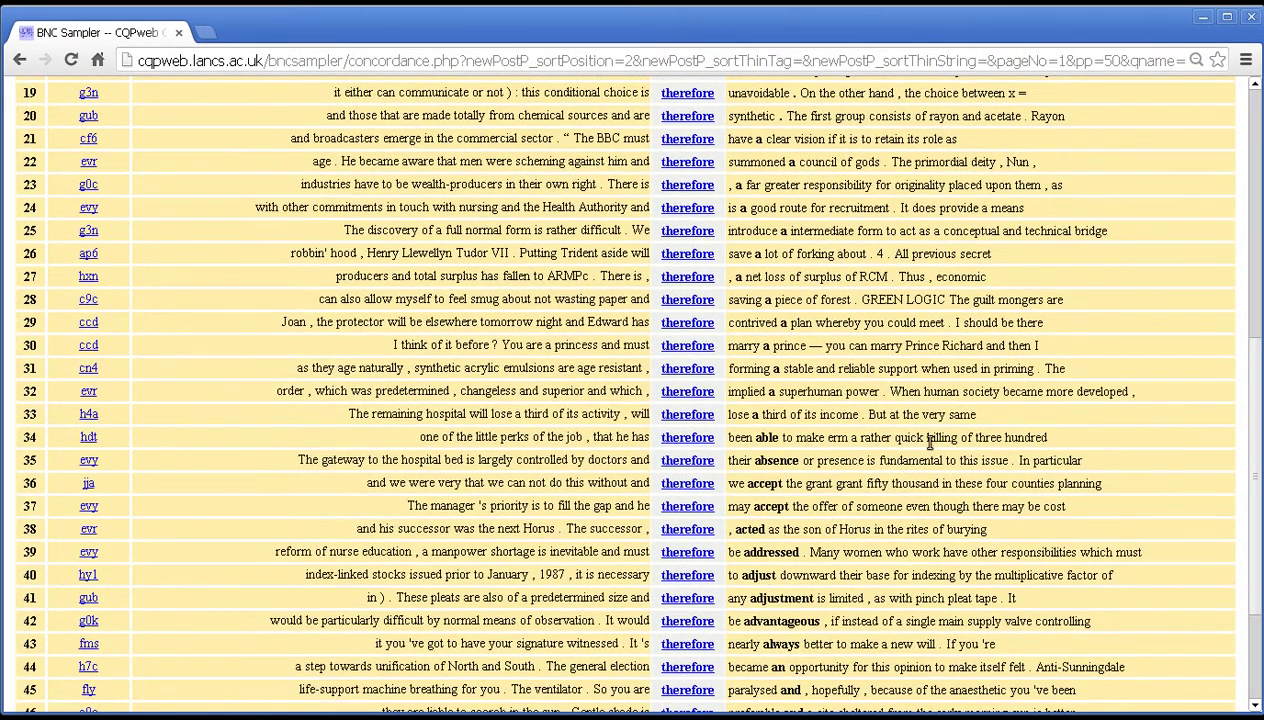
scroll(990, 570, "up", 6)
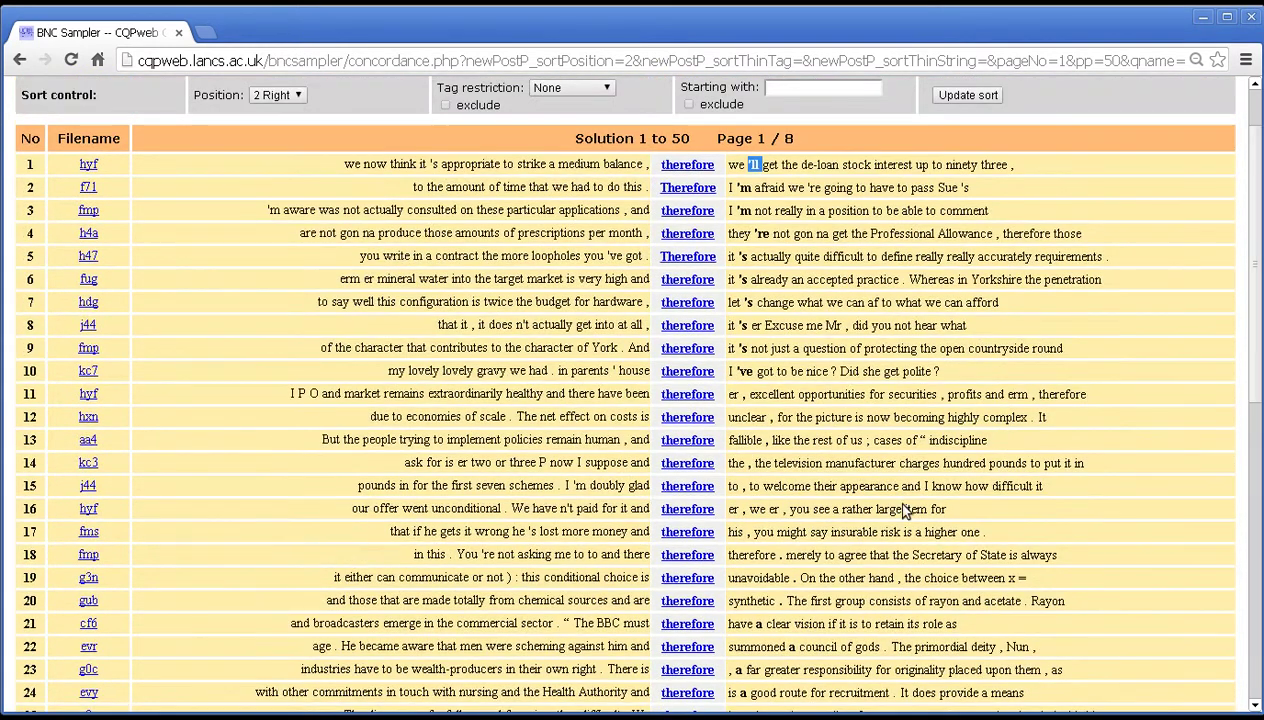
scroll(884, 548, "up", 1)
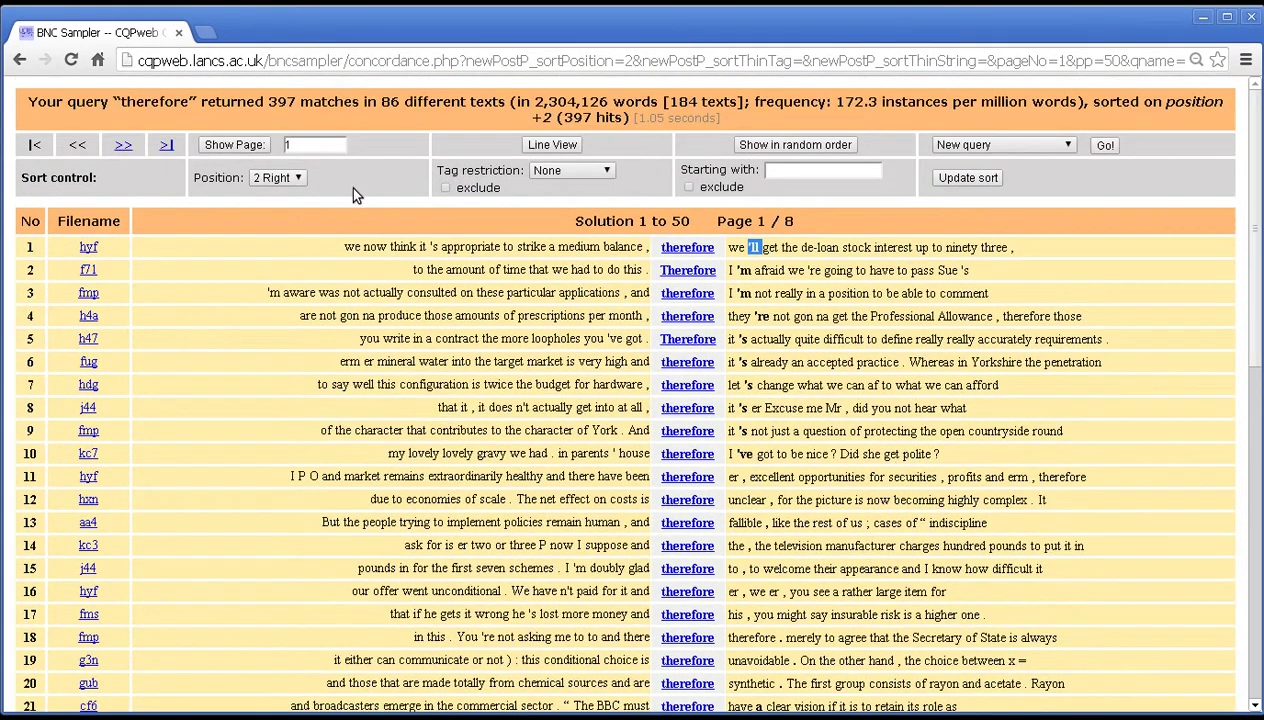
- Re-sort the concordance with the position set to 2 Left
left_click(290, 180)
left_click(292, 239)
left_click(967, 181)
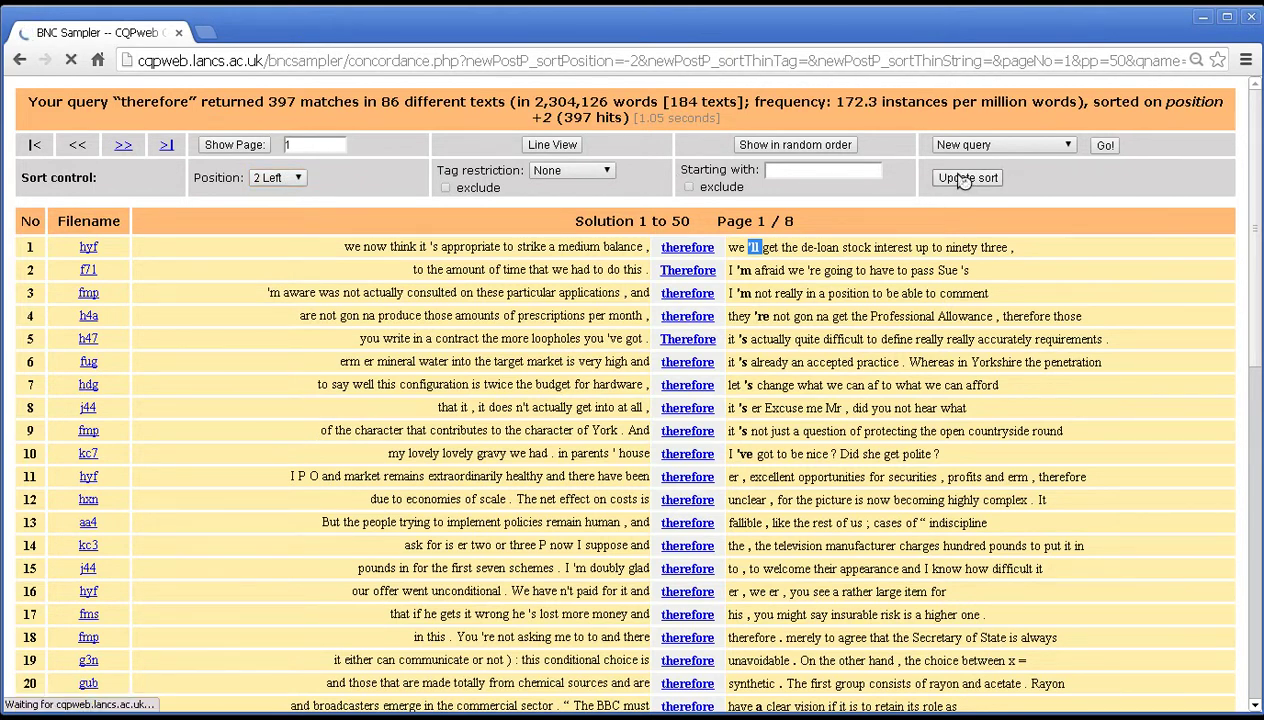
- Look through the first results page, go to the second page and examine the bolded words two places before "therefore"
middle_click(625, 292)
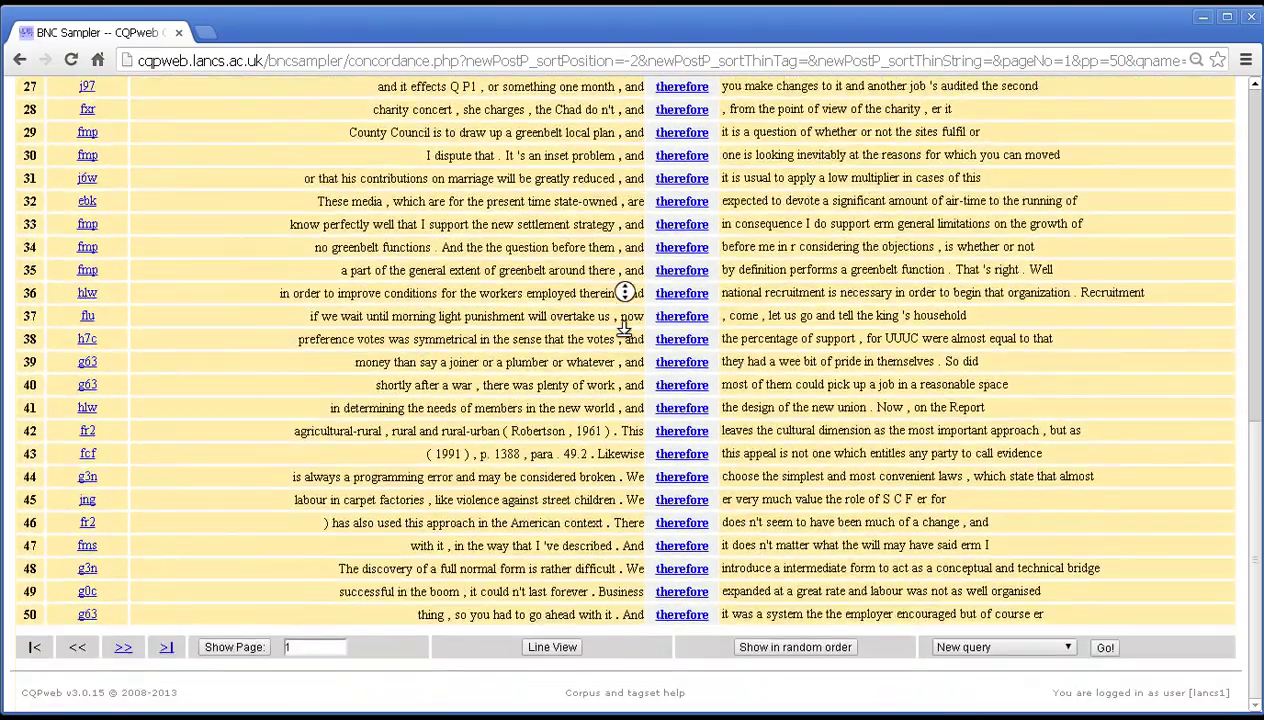
left_click(624, 328)
left_click(123, 647)
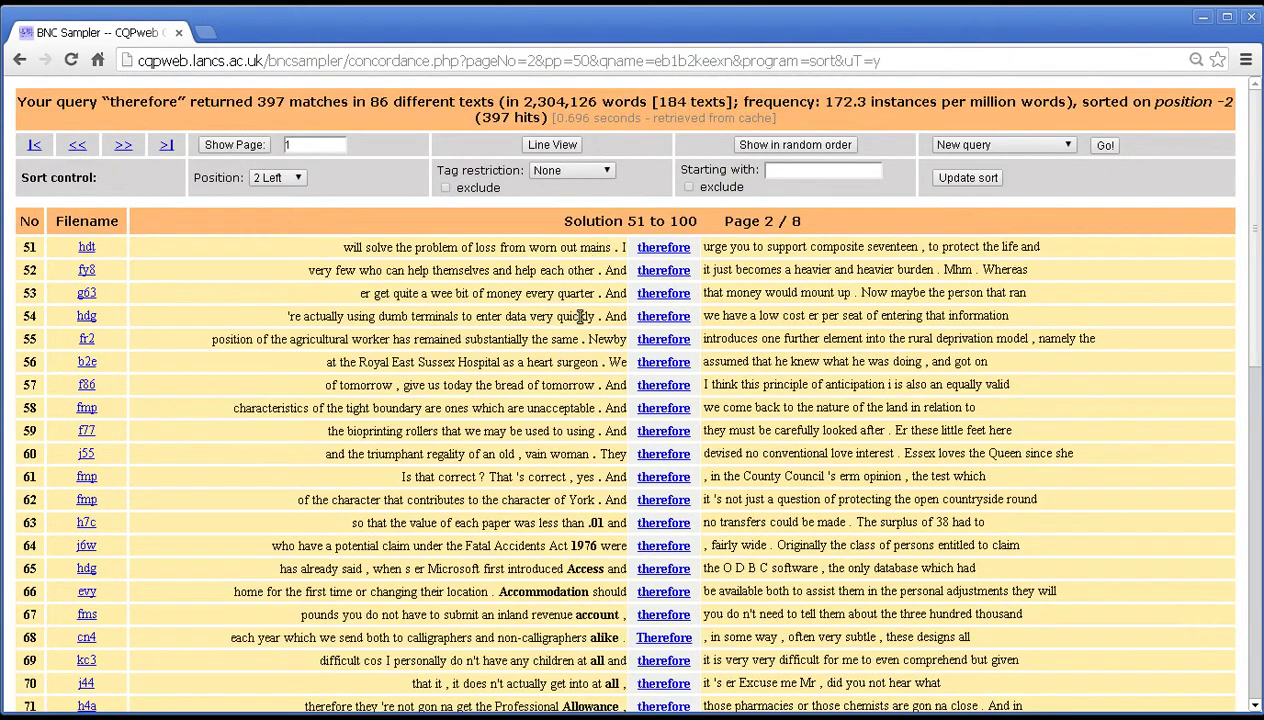
scroll(577, 387, "down", 2)
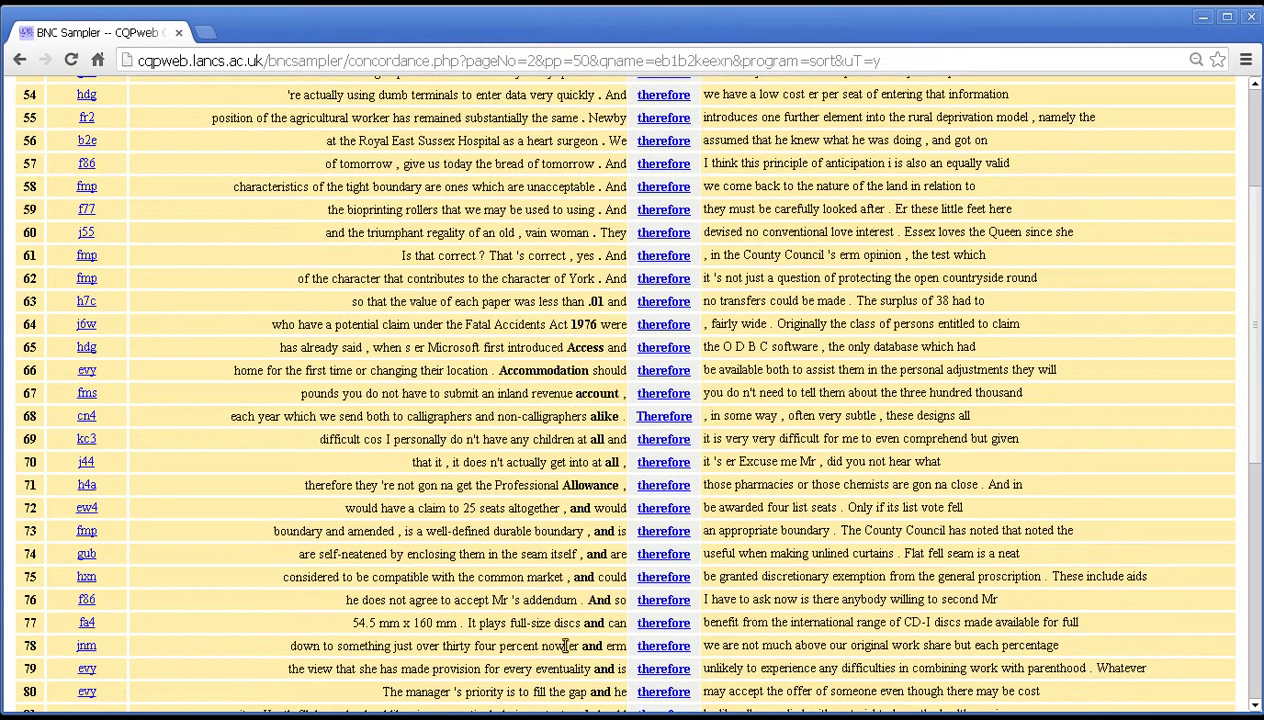
scroll(567, 670, "up", 2)
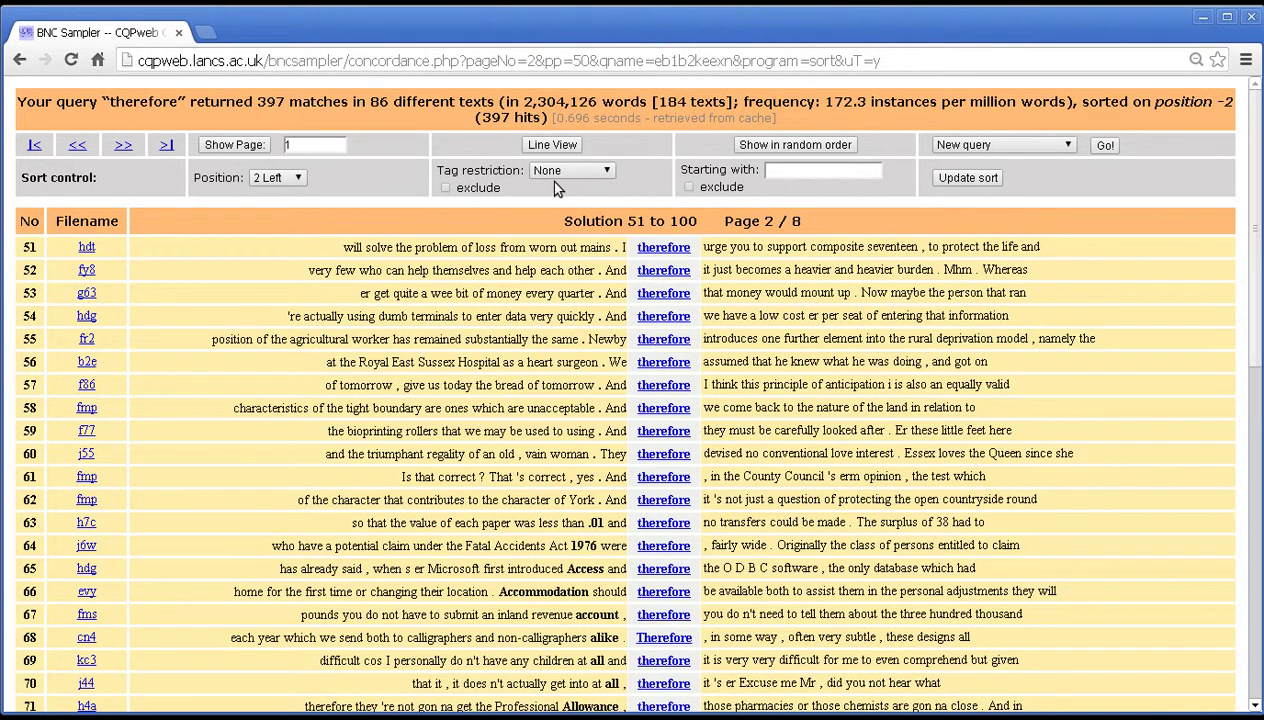
- Re-sort the concordance on position 1 Left with the tag restriction set to NN1
left_click(263, 178)
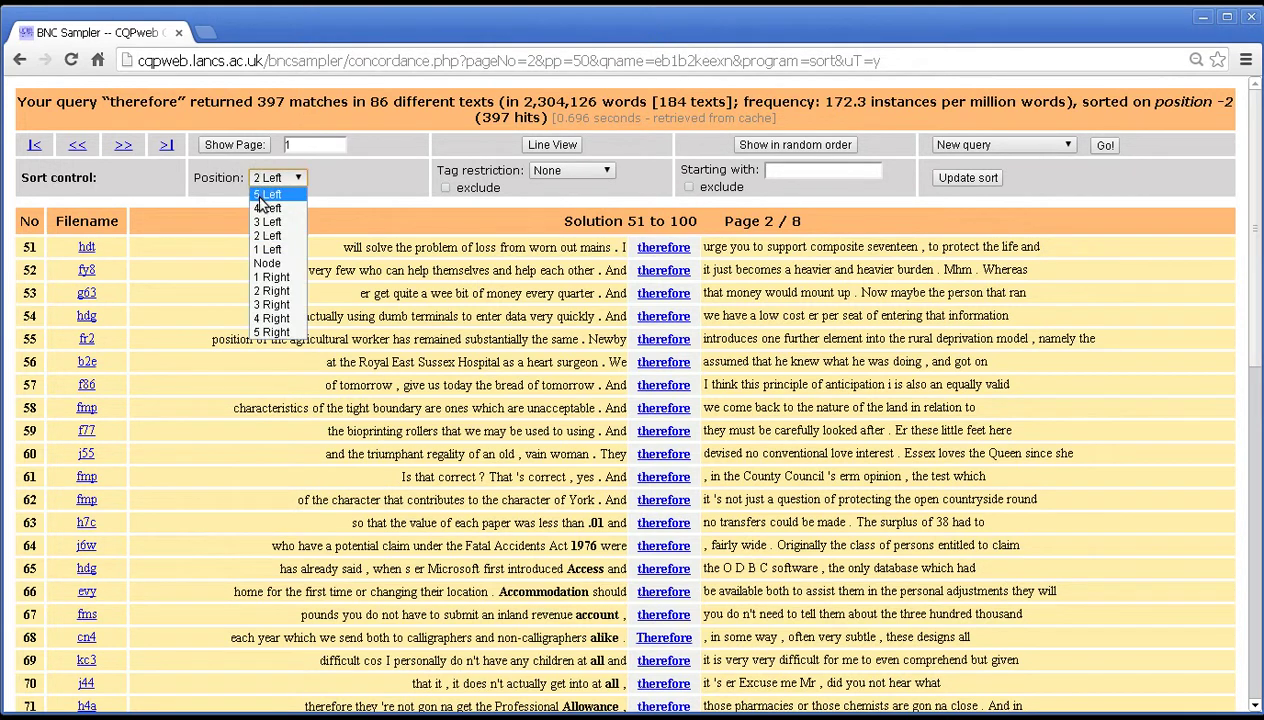
left_click(258, 249)
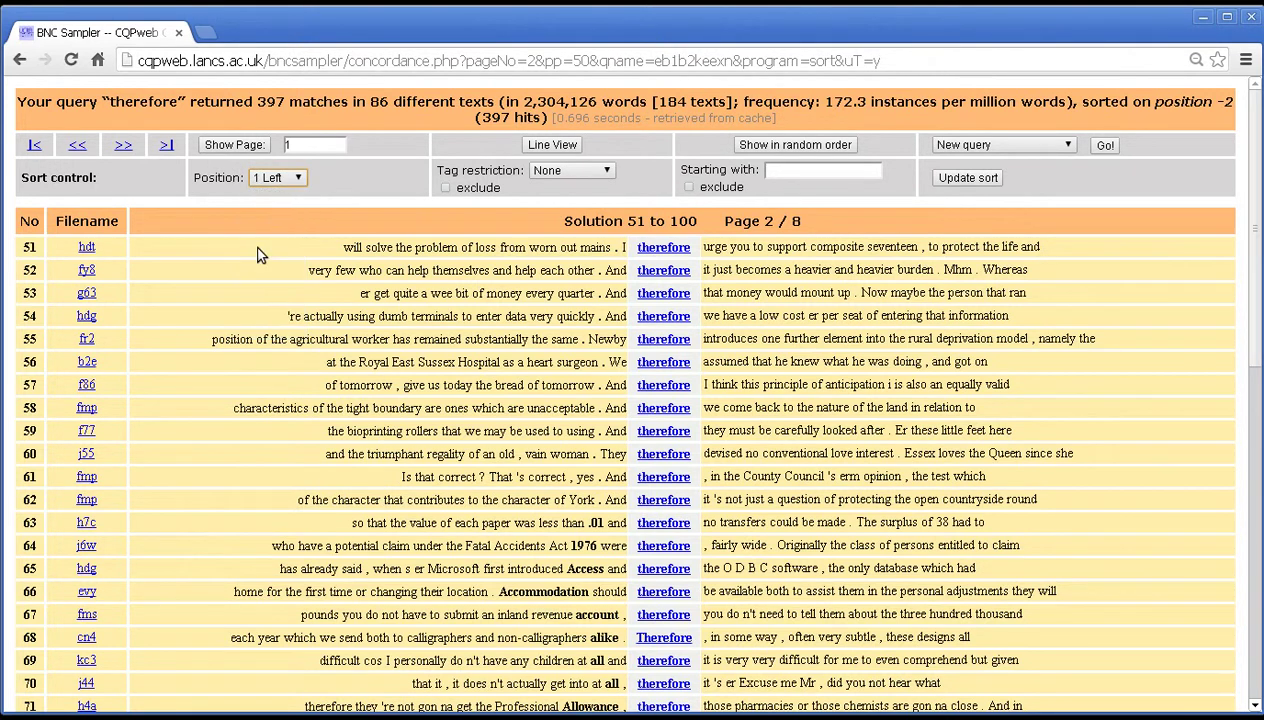
left_click(597, 175)
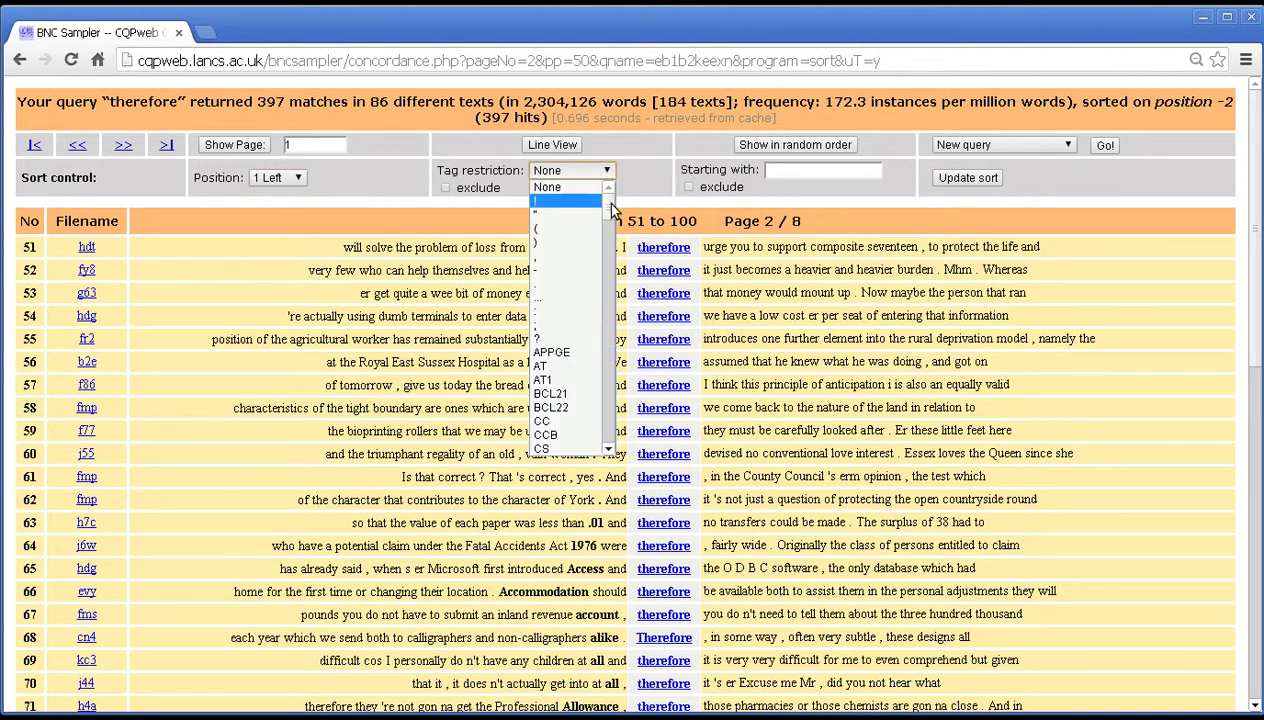
left_click_drag(613, 208, 613, 287)
left_click(581, 275)
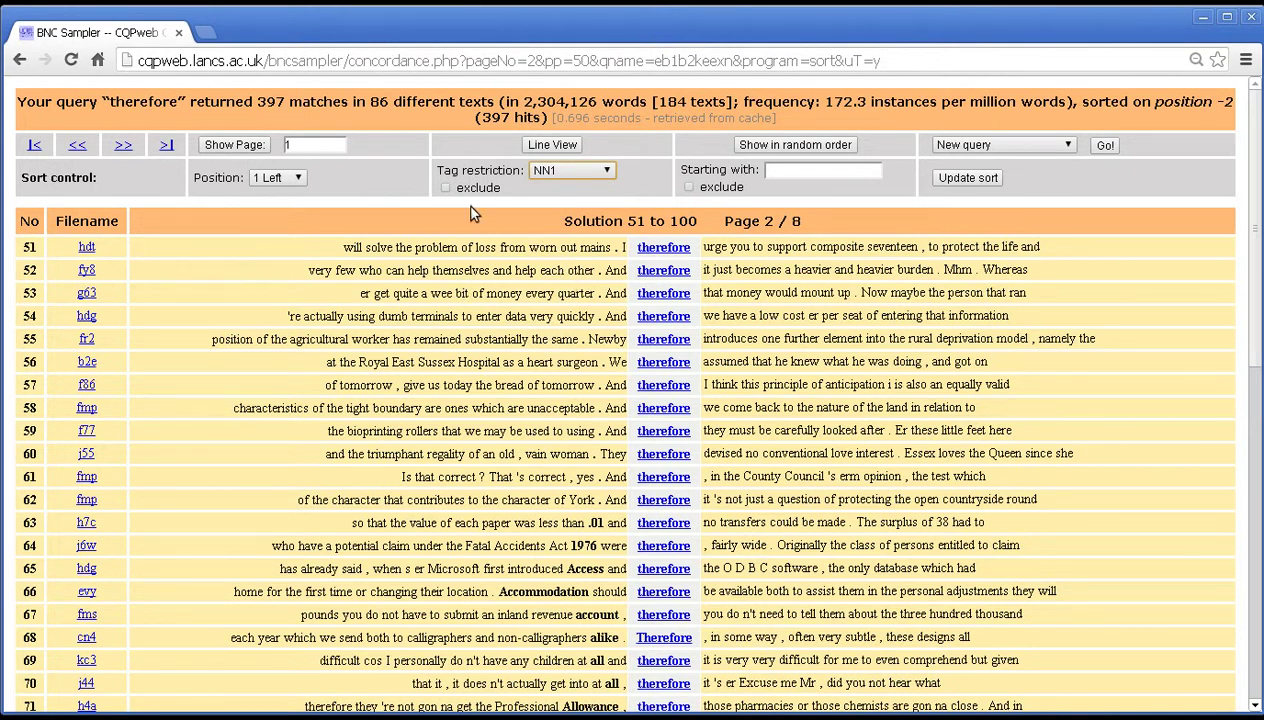
left_click(970, 178)
left_click(975, 182)
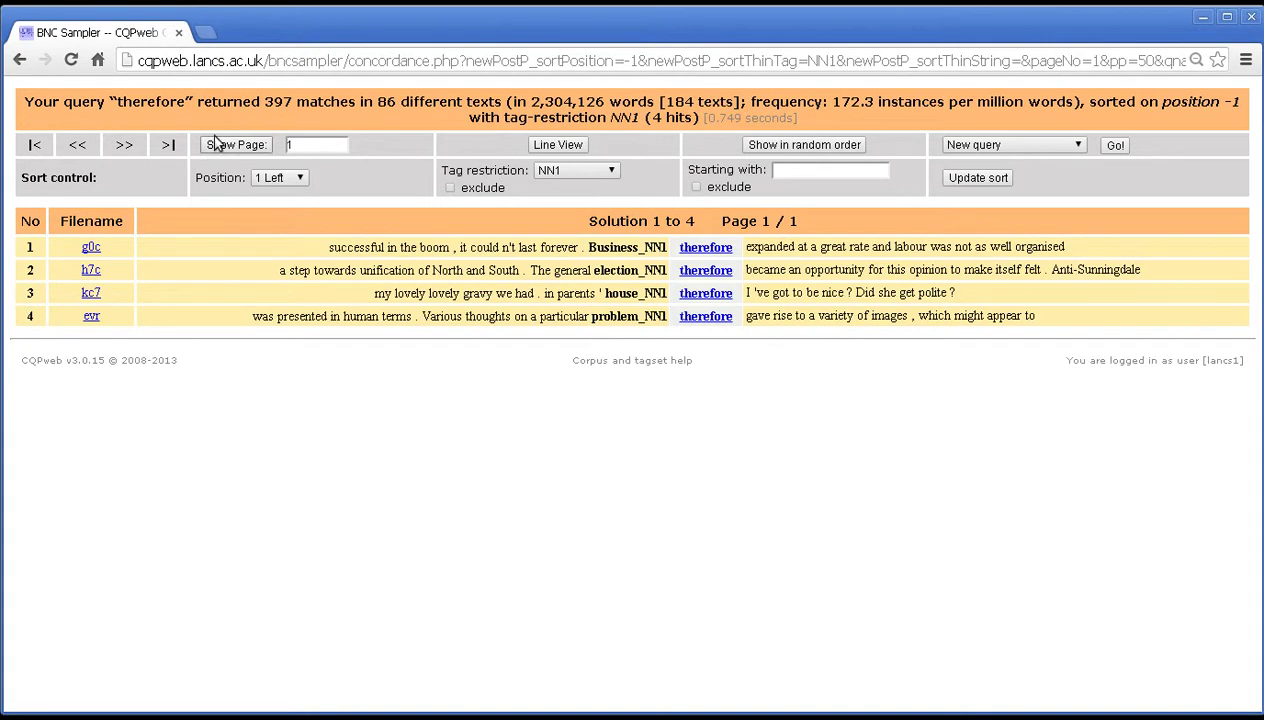
- Check the query, sort position and tag restriction stated in the results heading
left_click_drag(264, 102, 352, 101)
left_click(1093, 103)
left_click_drag(1093, 103, 638, 118)
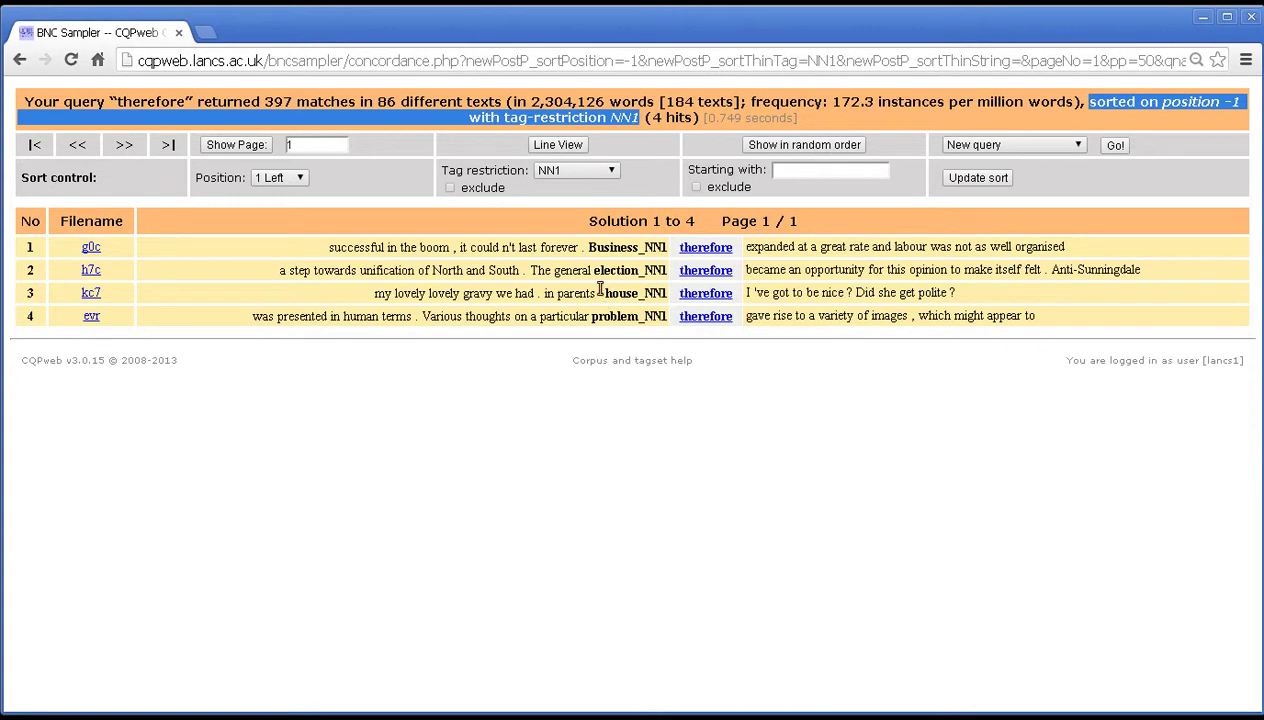
- Try re-sorting position 1 Left with the tag restriction PPIO1, read the response and return to the NN1 results
left_click(585, 172)
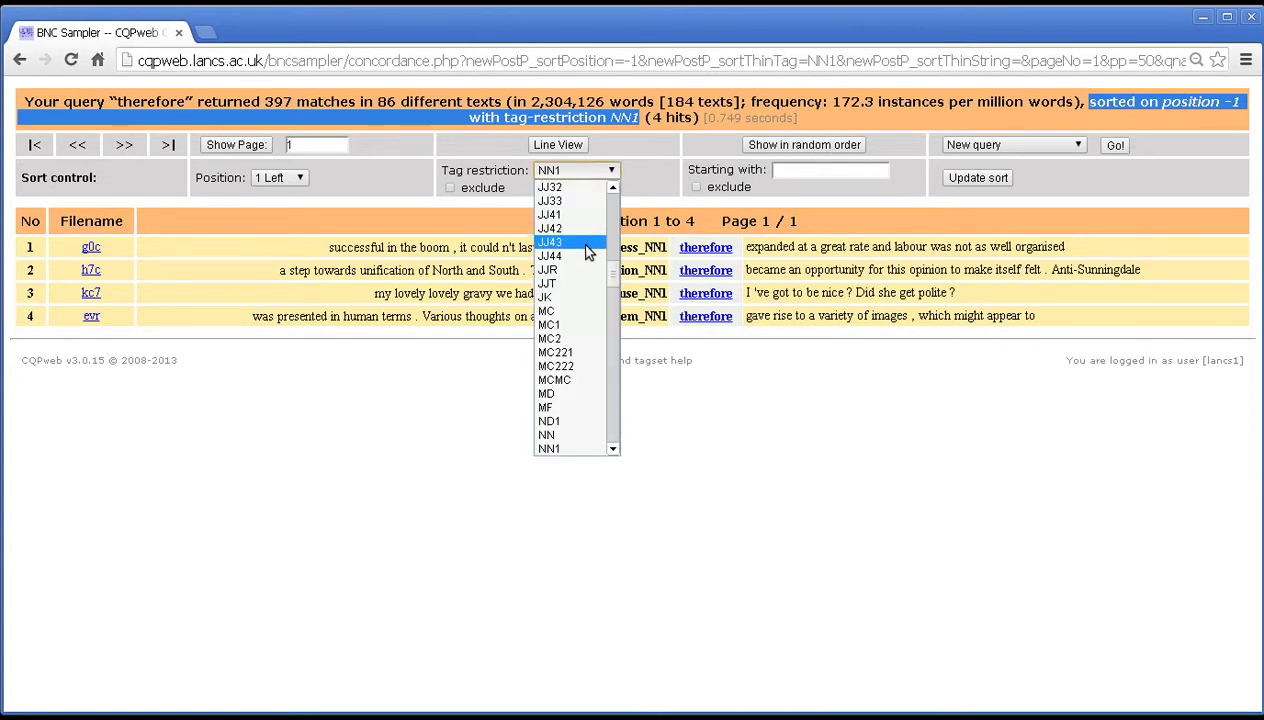
left_click_drag(605, 271, 599, 323)
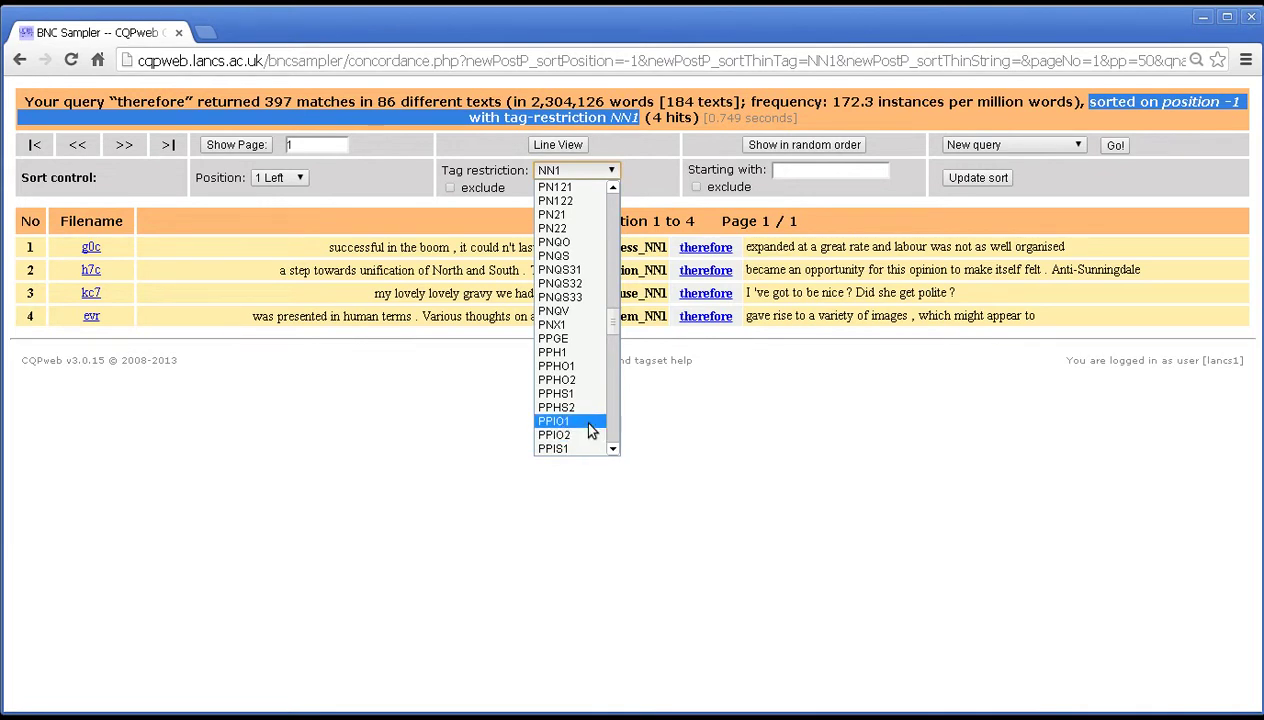
left_click(590, 424)
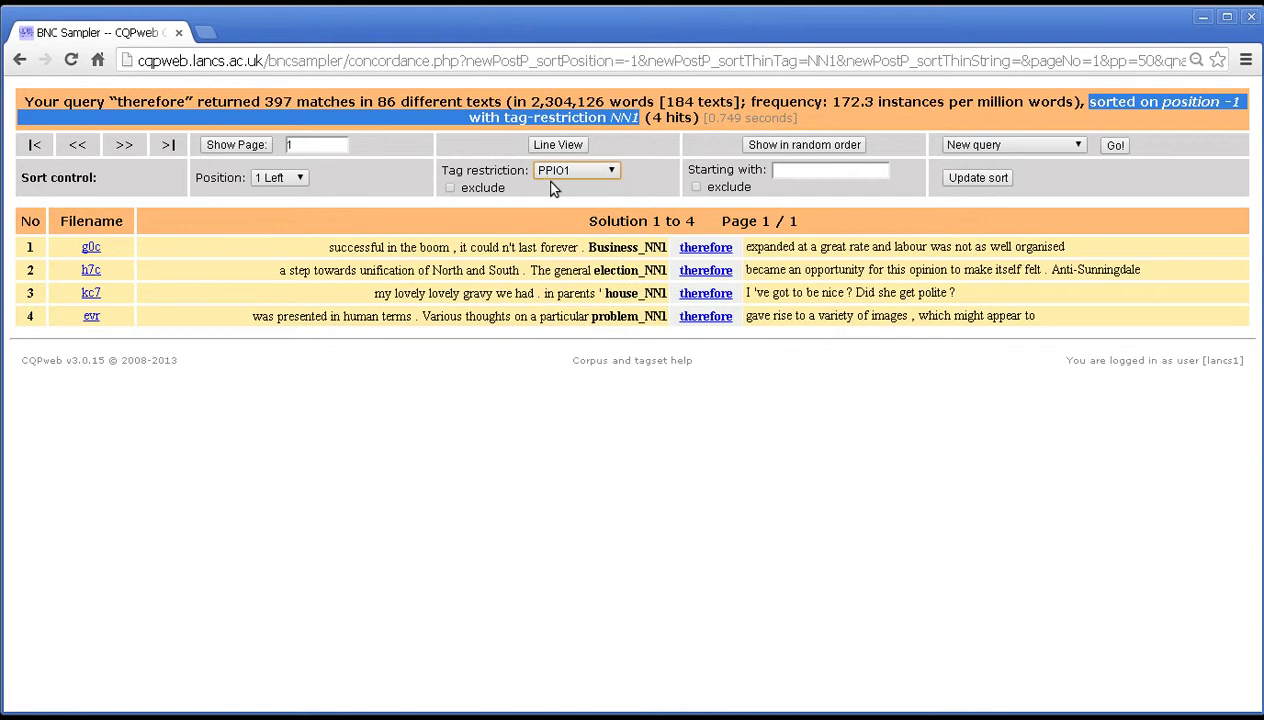
left_click(946, 177)
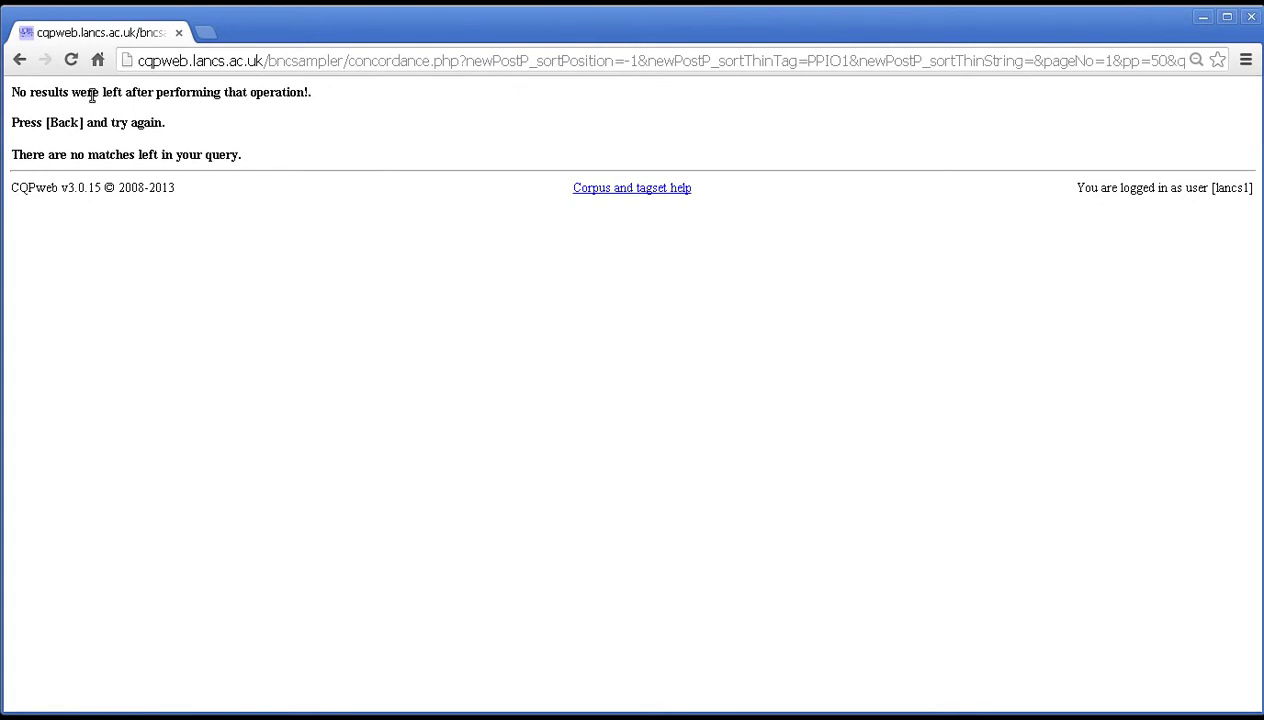
left_click_drag(13, 68, 281, 245)
left_click(20, 60)
- Re-sort the concordance on position 1 Left with the tag restriction set to PPH1
left_click(575, 171)
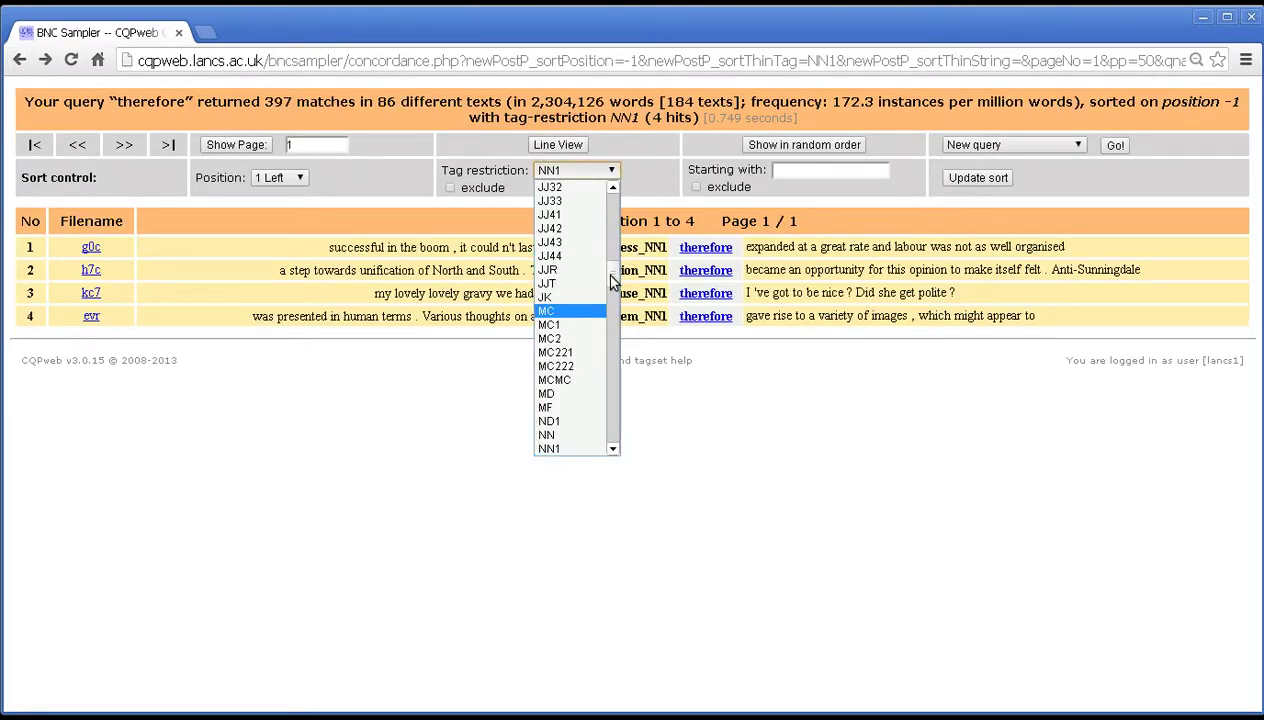
left_click_drag(610, 276, 612, 348)
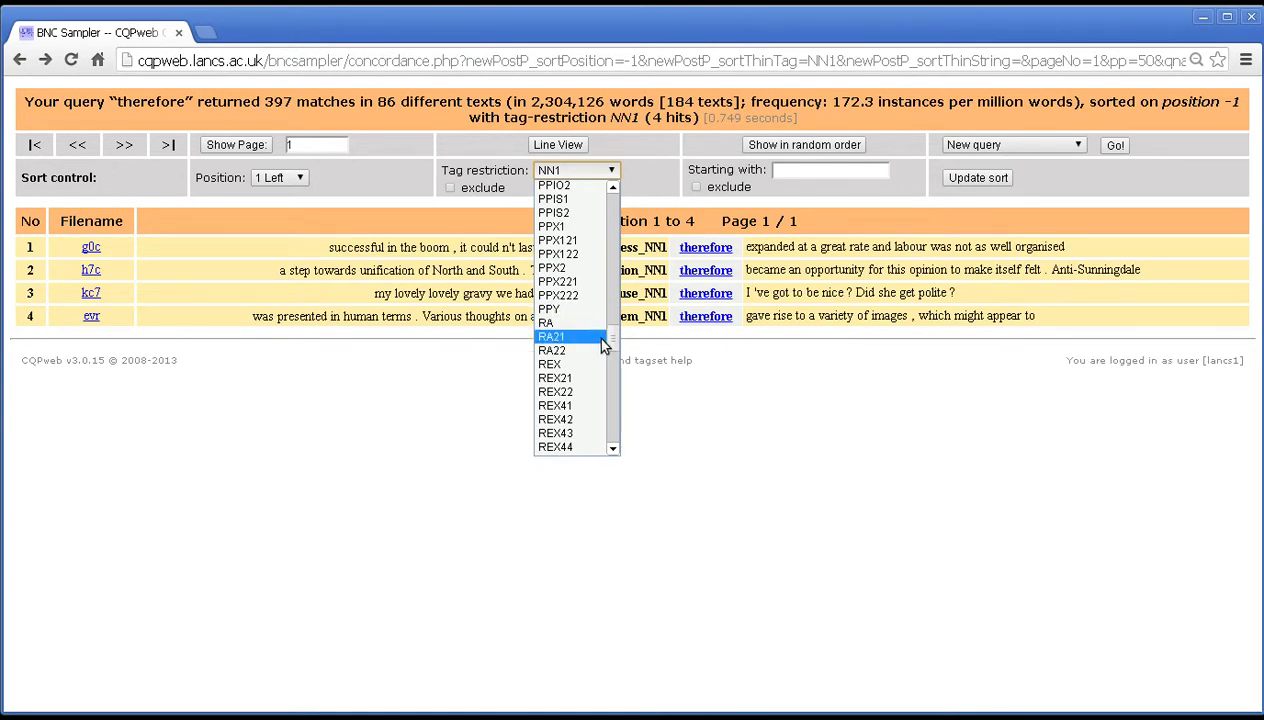
left_click_drag(613, 337, 606, 312)
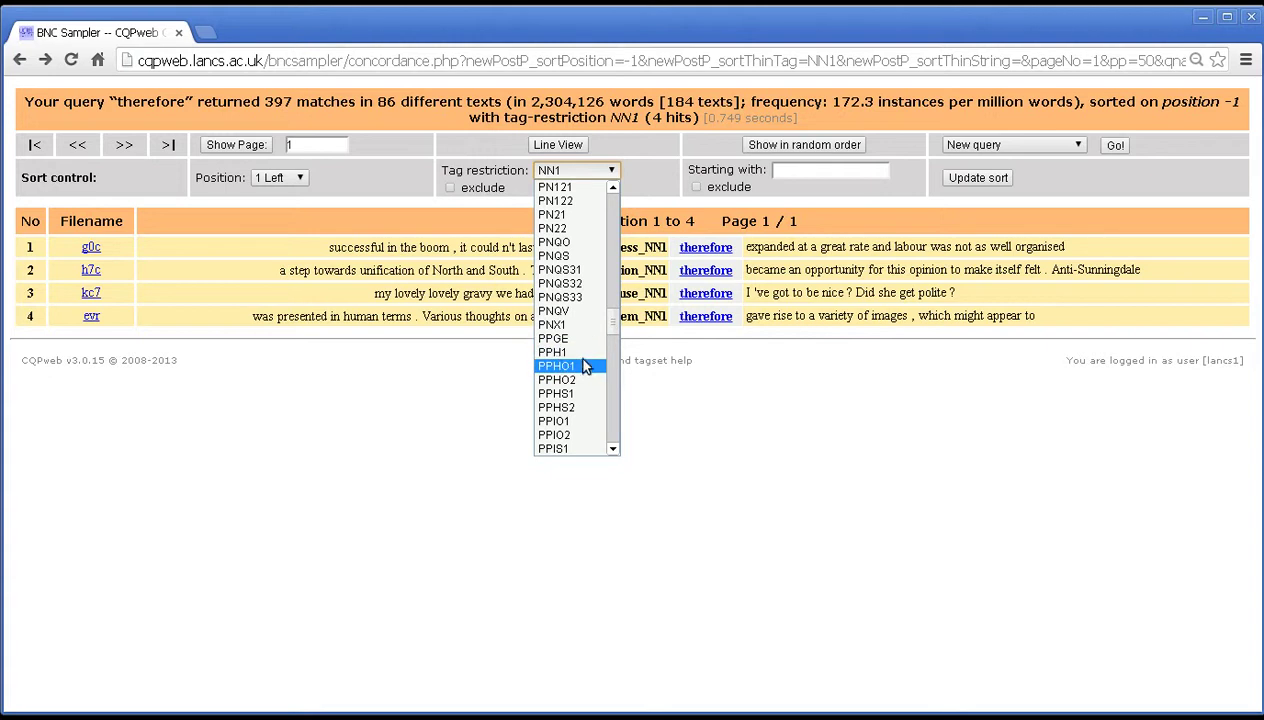
left_click(588, 353)
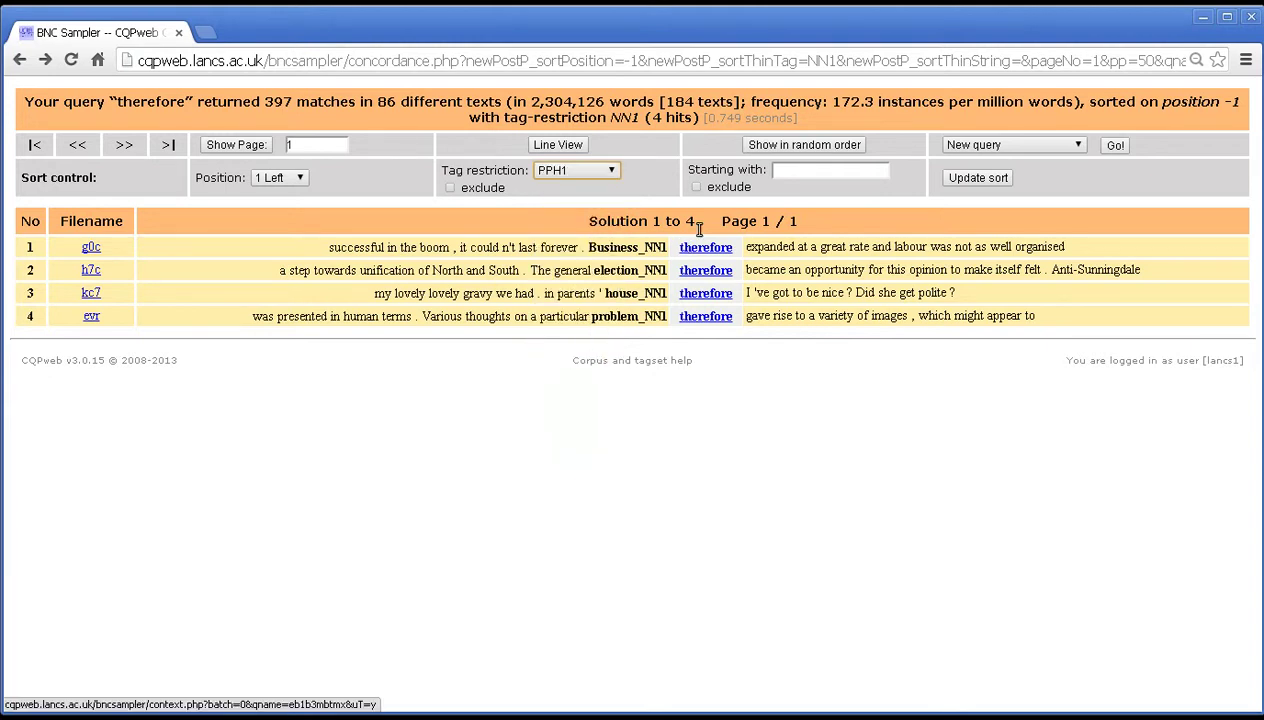
left_click(978, 178)
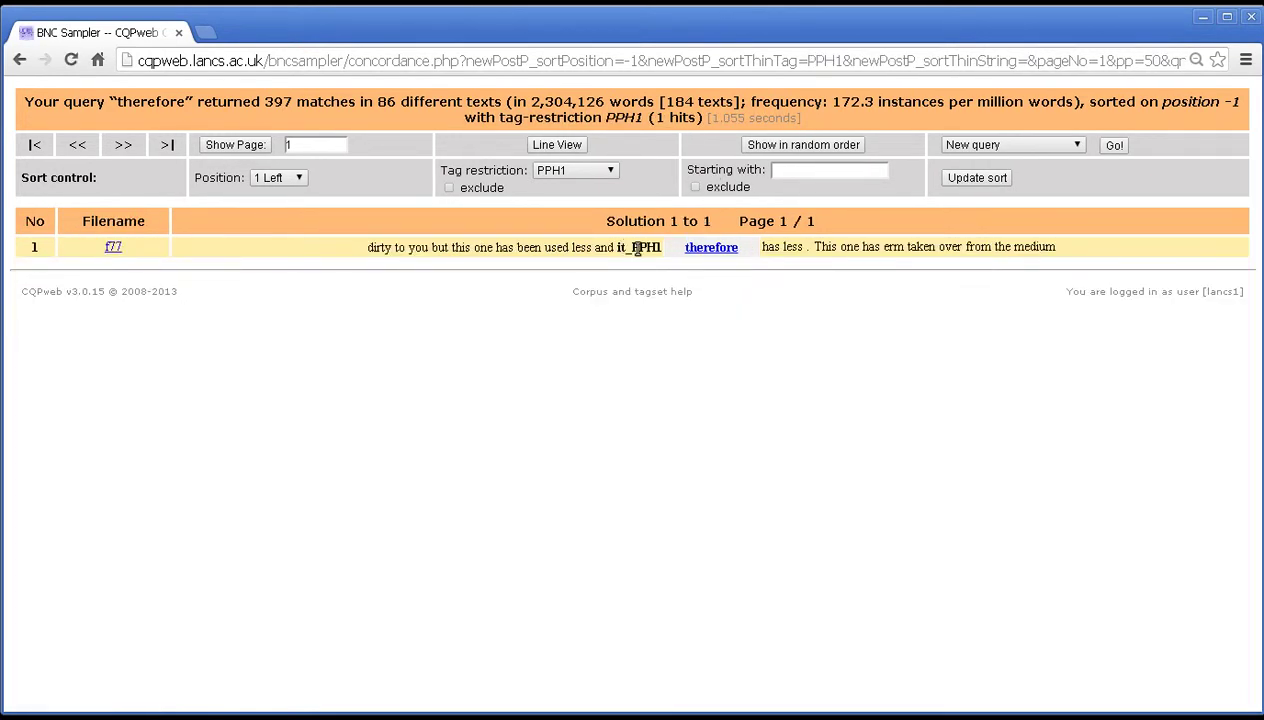
- Change the tag restriction to PPIS1 and update the 1 Left sort
left_click(605, 171)
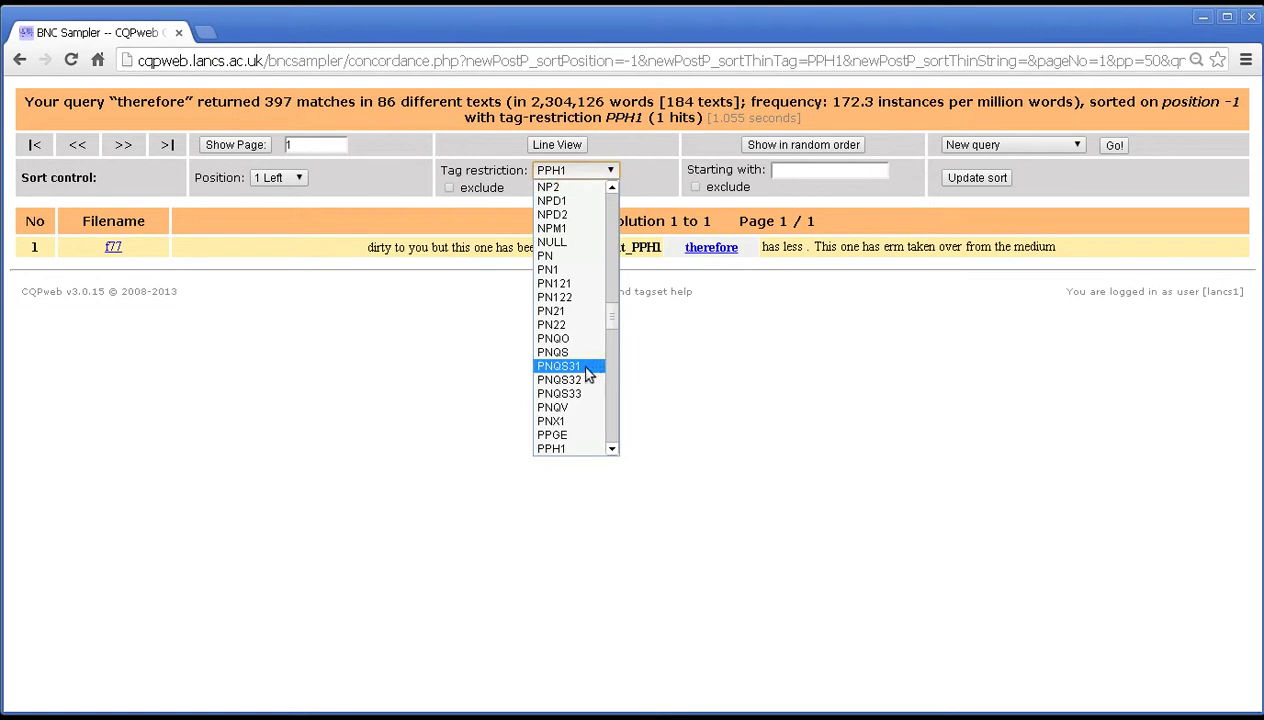
scroll(608, 440, "down", 4)
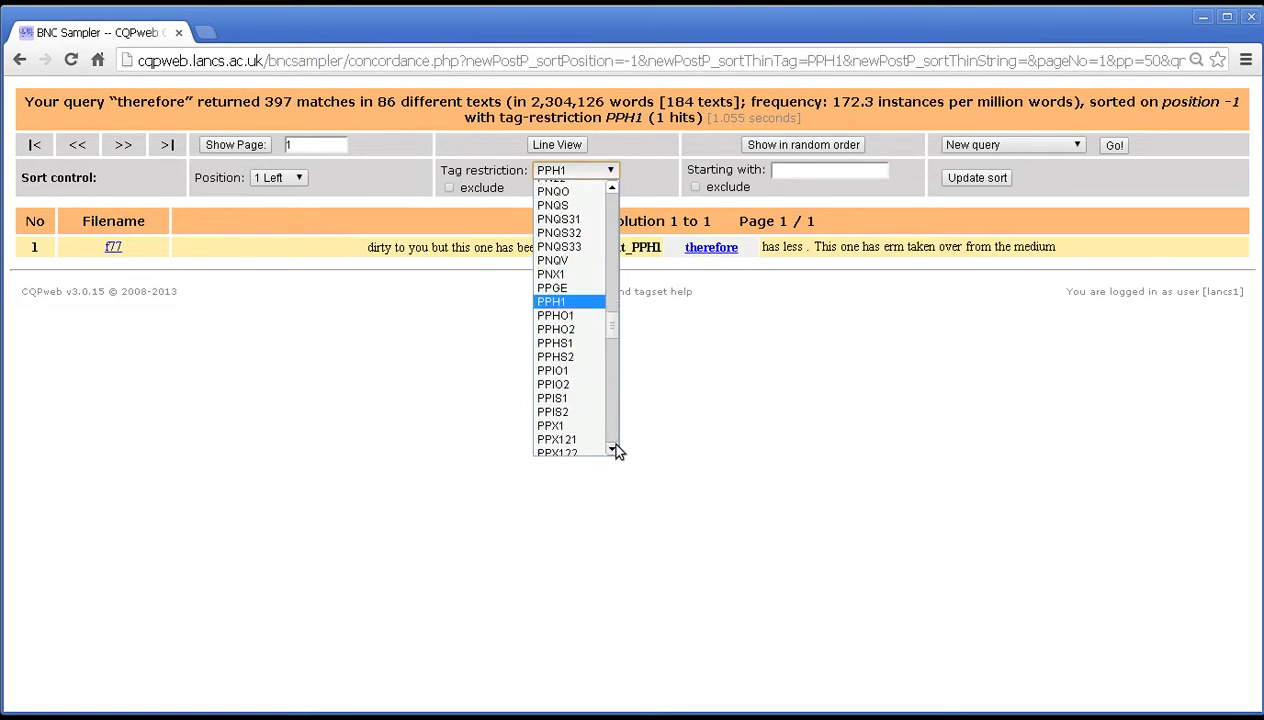
left_click(589, 402)
left_click(969, 181)
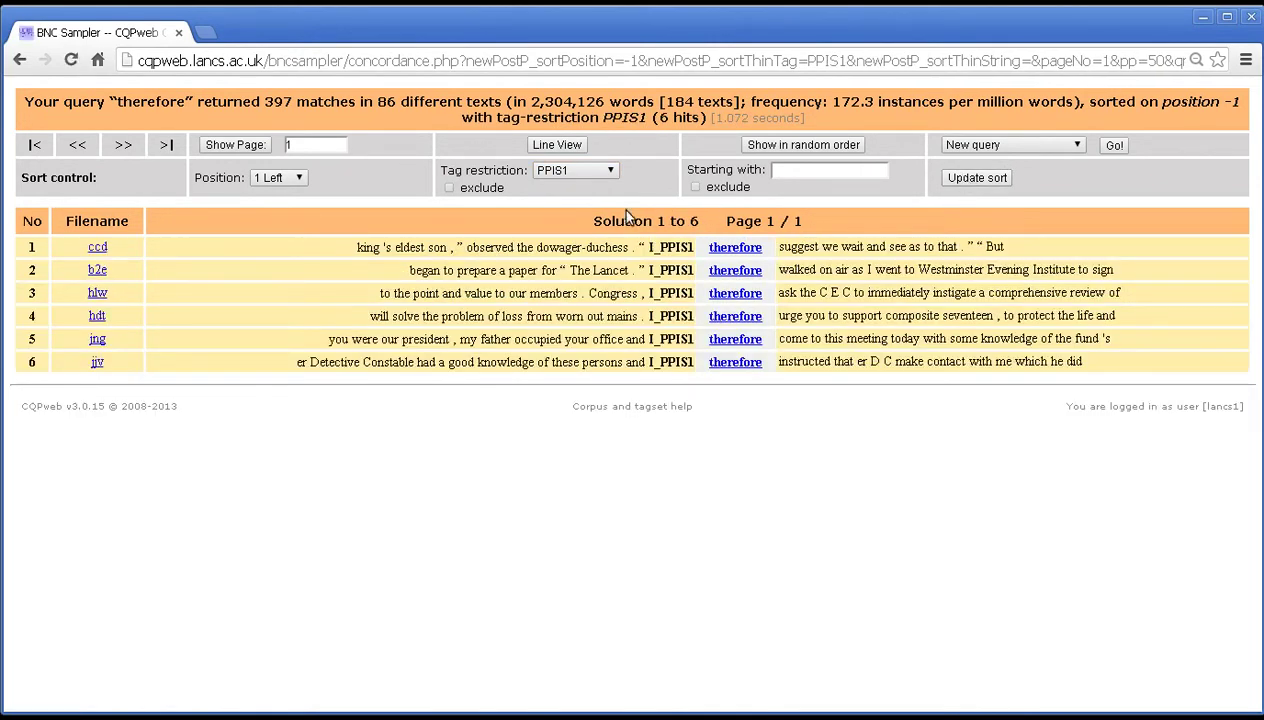
- Re-sort position 1 Left with the comma tag excluded and look through the first page of results
left_click(585, 171)
left_click(620, 330)
left_click(583, 170)
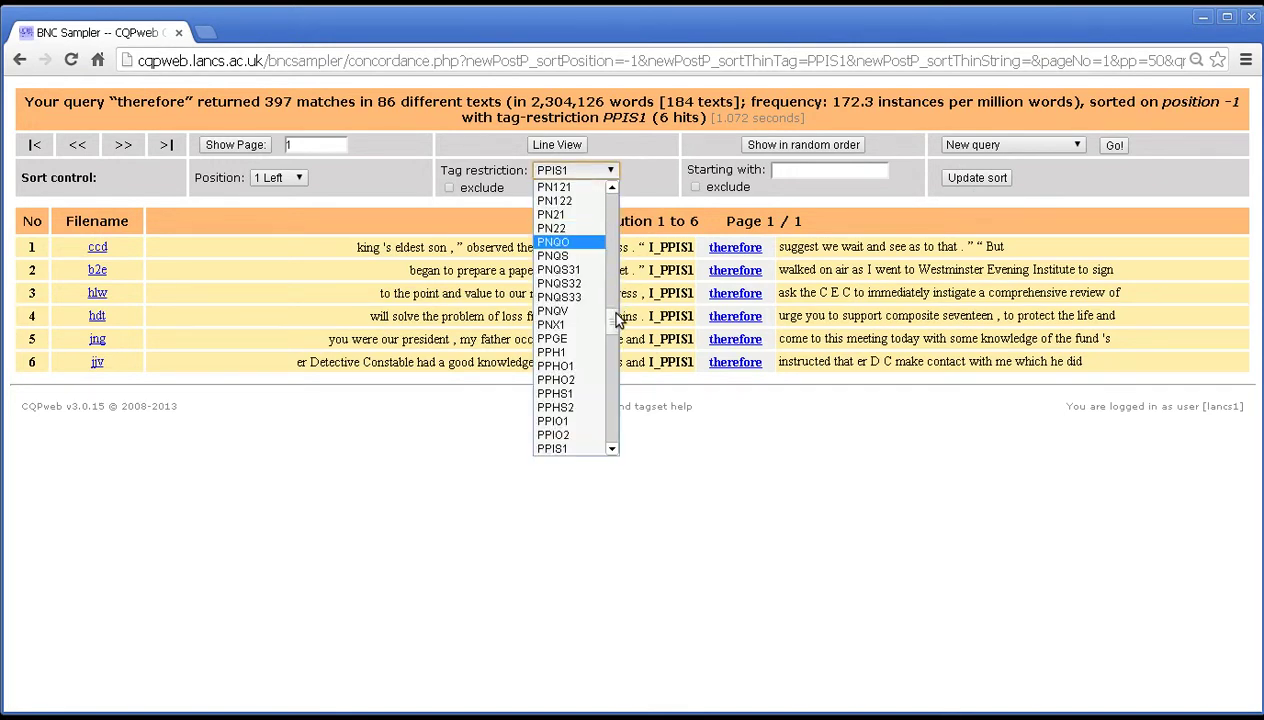
left_click_drag(617, 318, 616, 190)
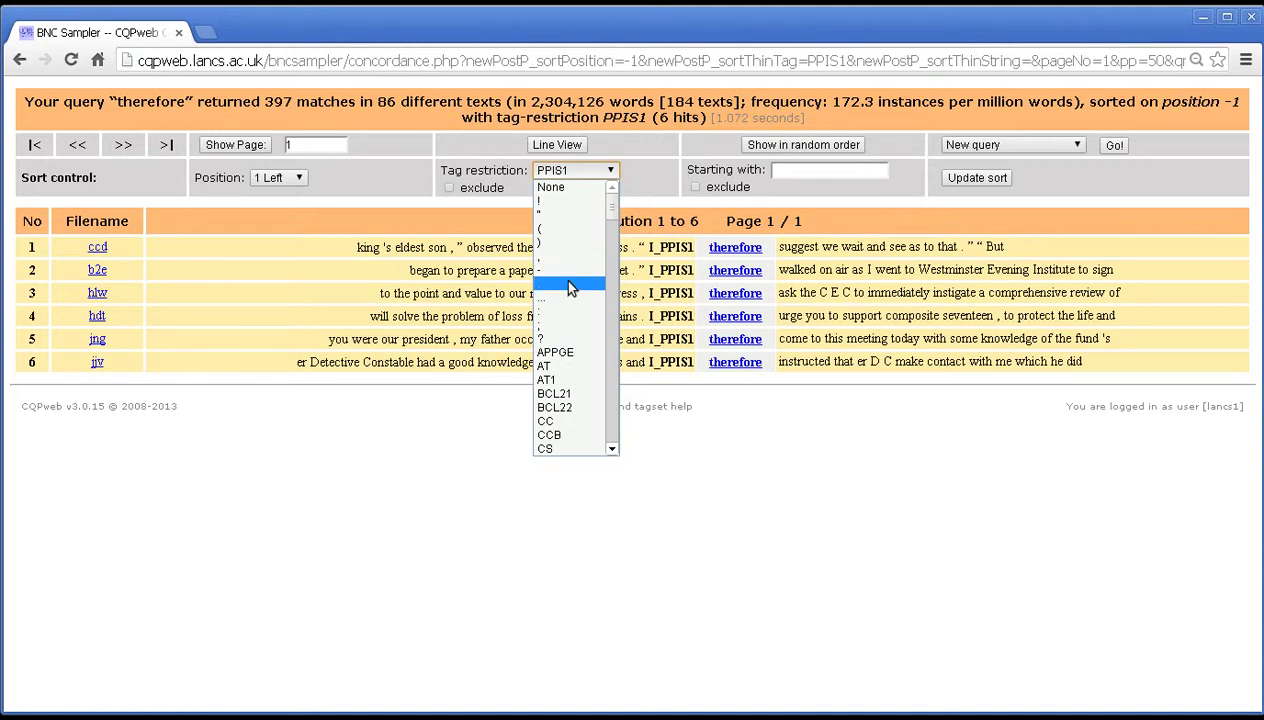
left_click(573, 256)
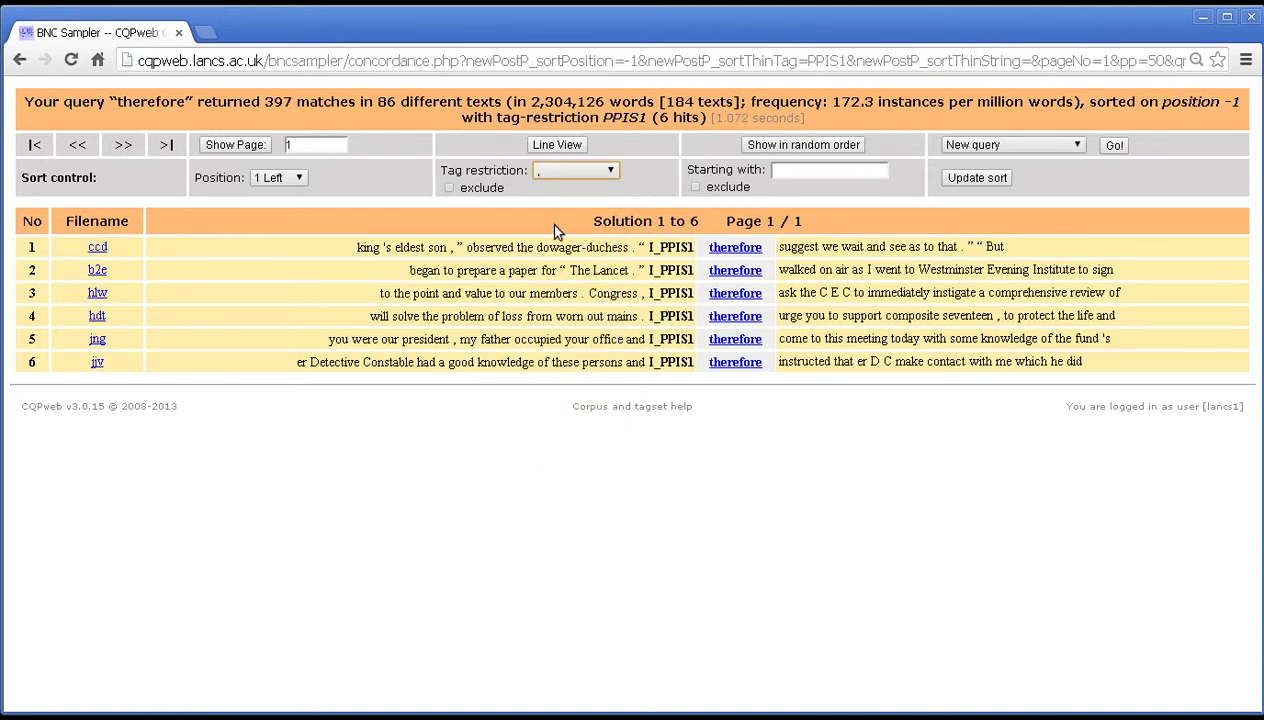
left_click(449, 188)
left_click(975, 182)
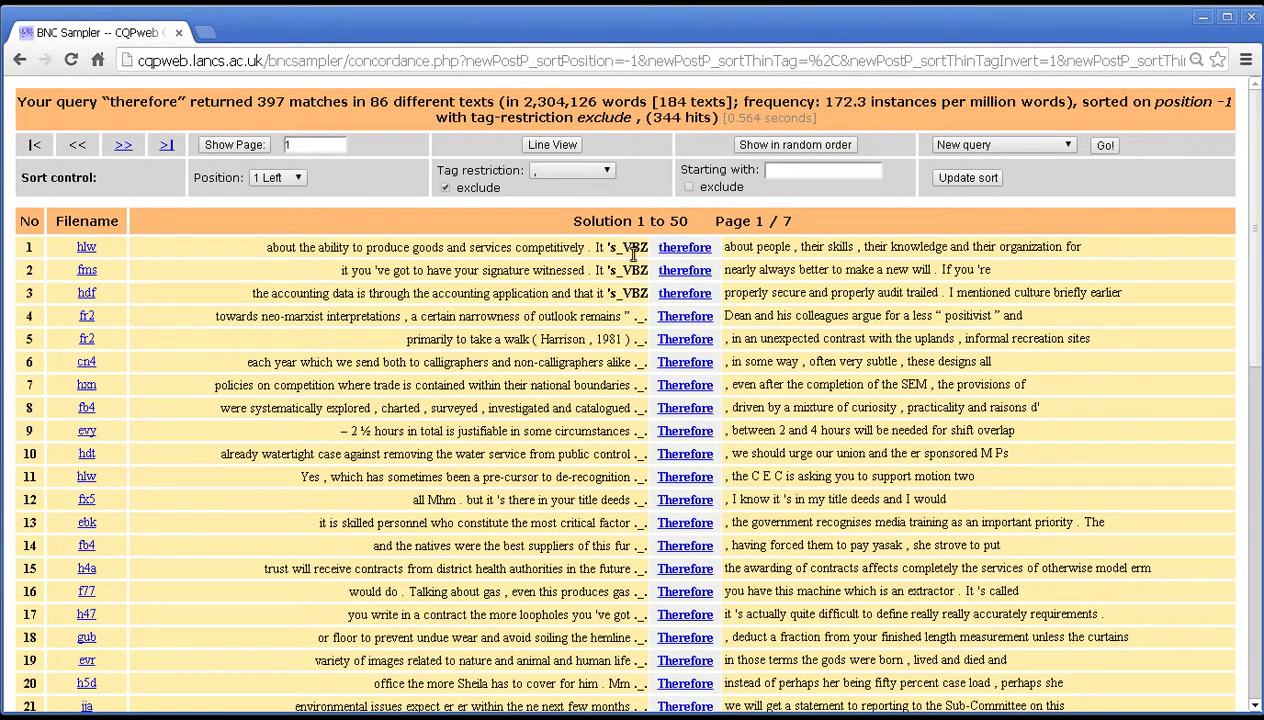
scroll(459, 271, "down", 8)
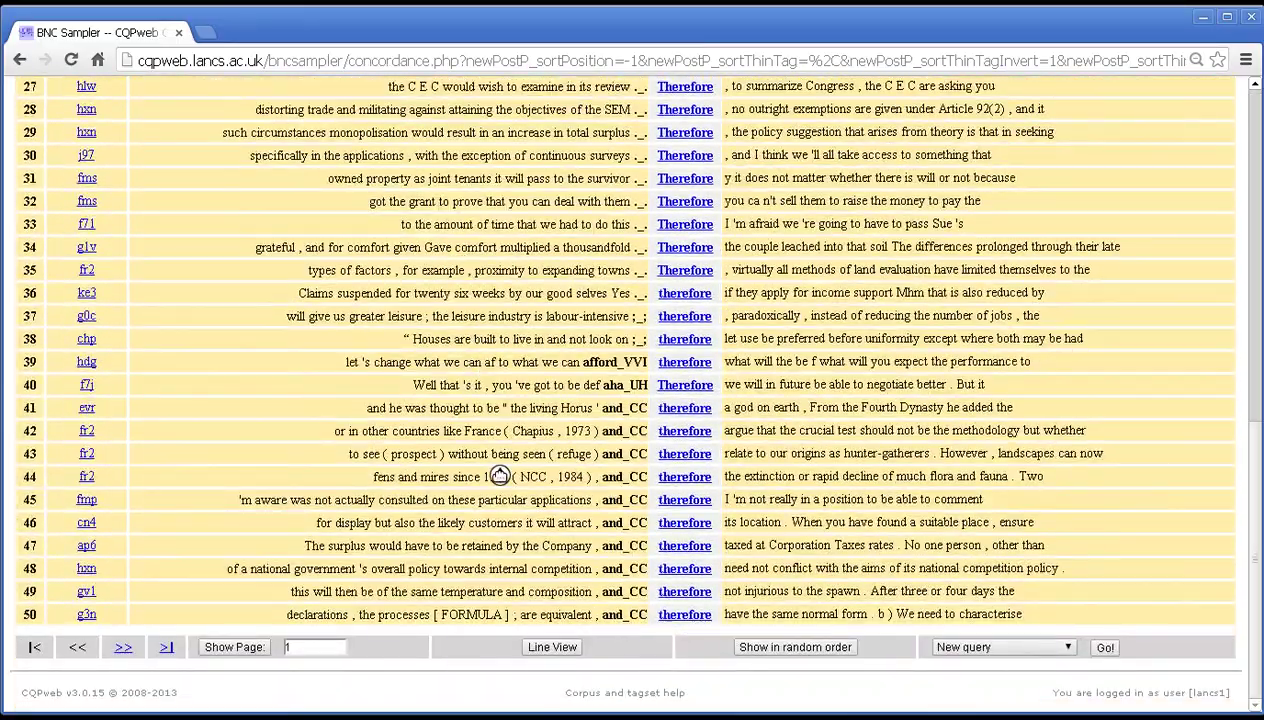
scroll(494, 470, "up", 10)
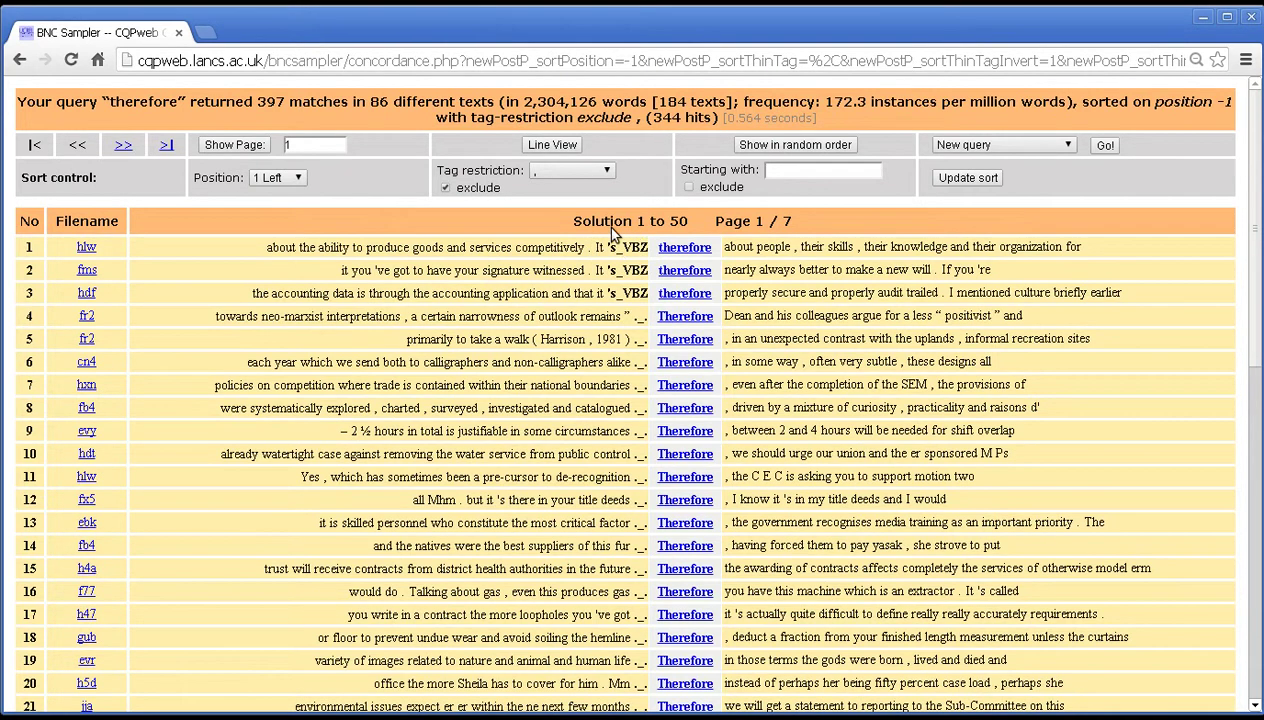
- Clear the tag restriction and re-sort position 1 Left to show only words starting with "a"
left_click(570, 170)
left_click(560, 184)
left_click(777, 173)
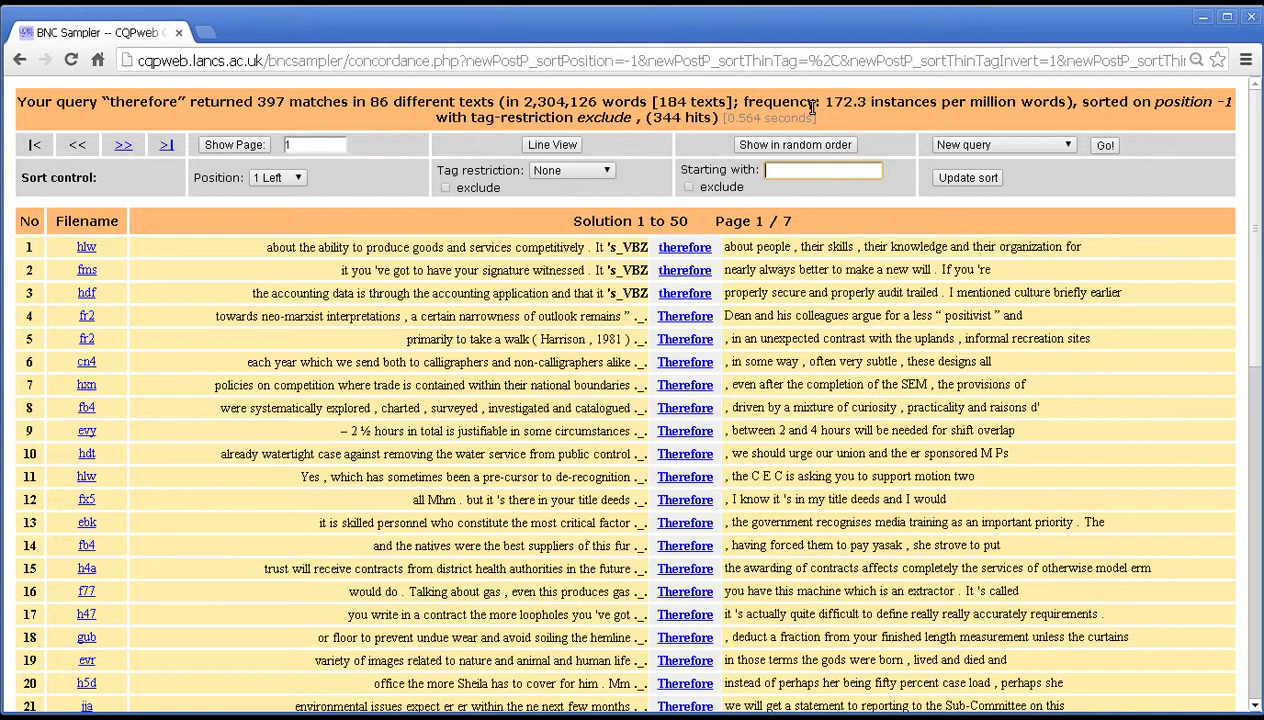
type("a")
left_click(950, 189)
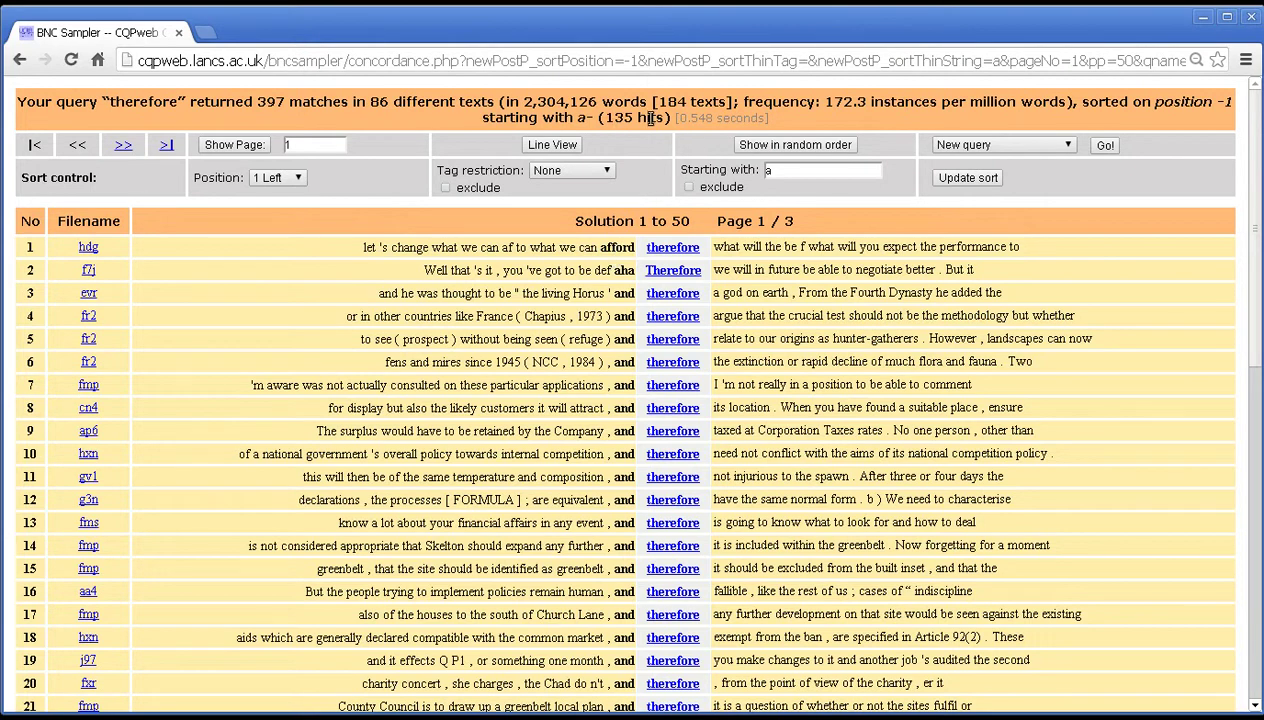
double_click(618, 118)
left_click(597, 143)
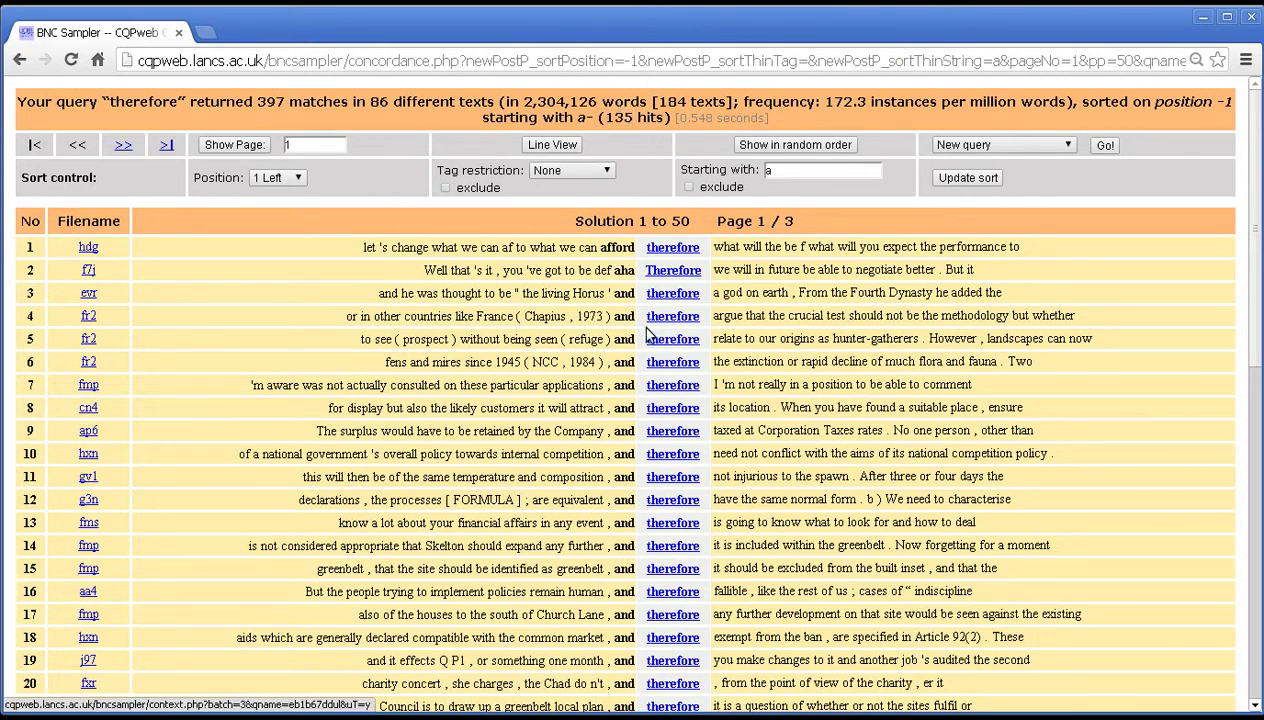
- Re-sort the concordance on position 1 Right, still restricted to words starting with "a", and look through the results
left_click(270, 179)
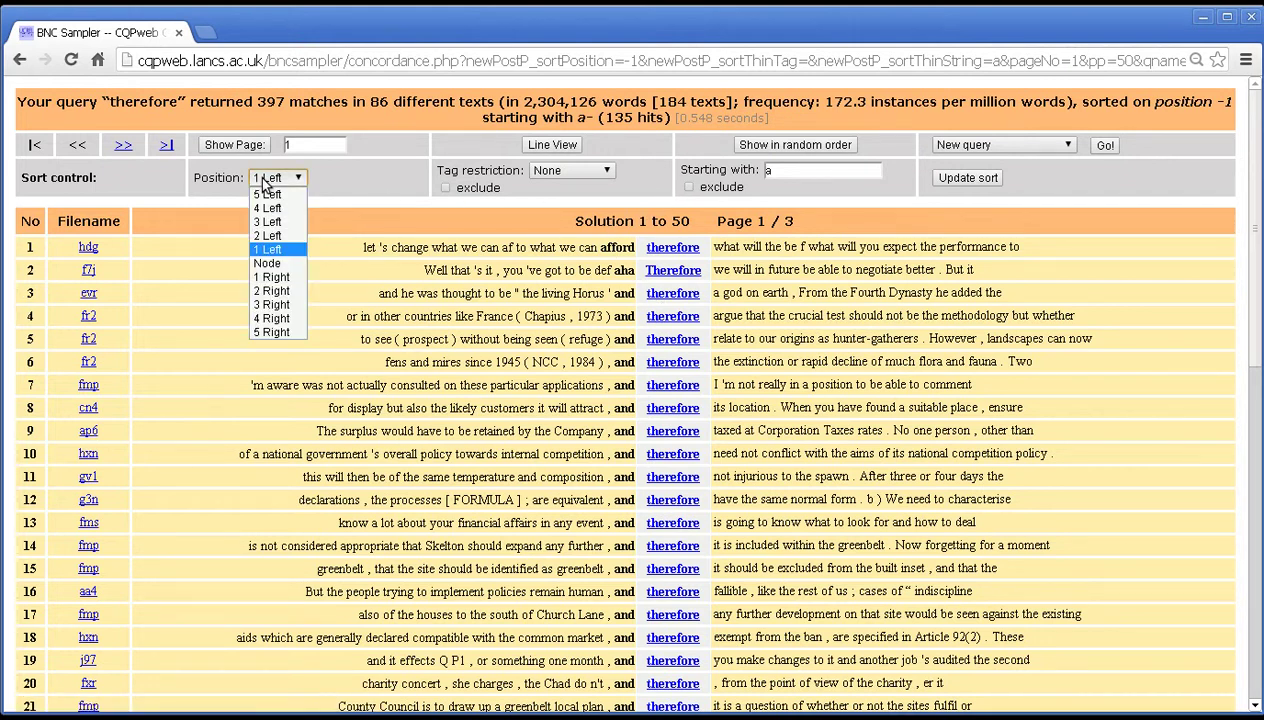
left_click(290, 278)
left_click(970, 180)
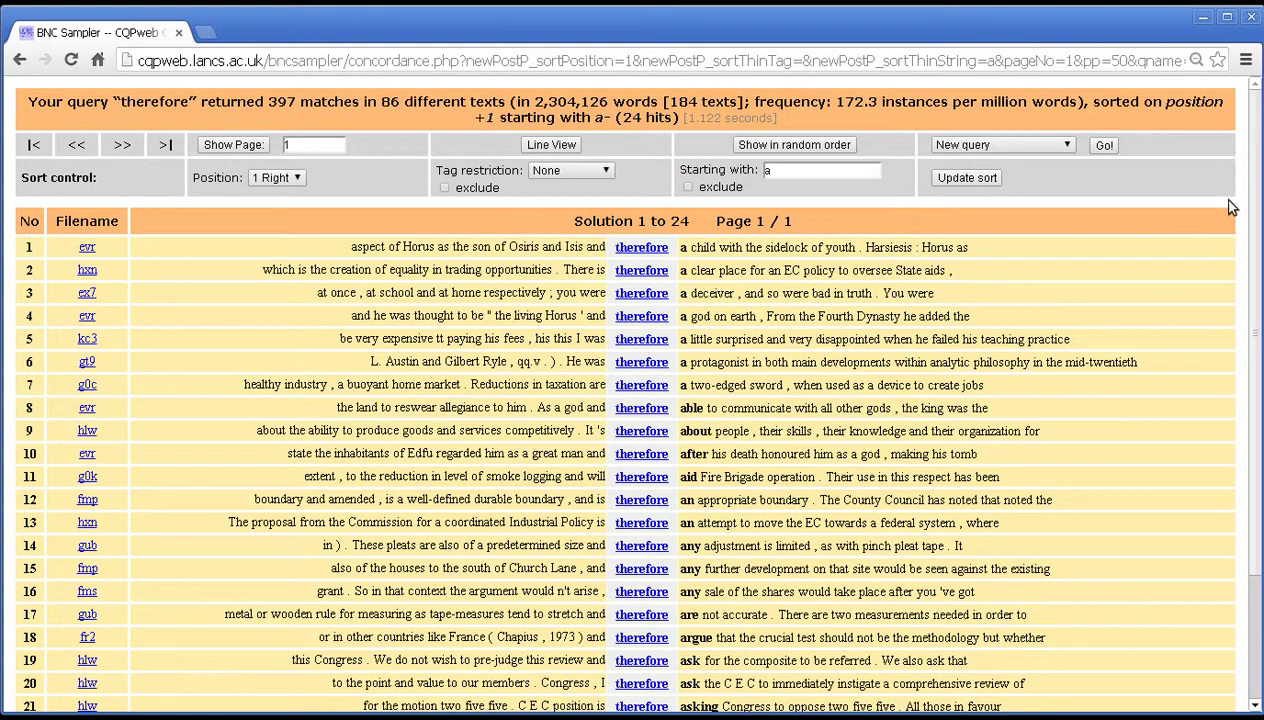
scroll(1100, 200, "down", 3)
scroll(1000, 195, "up", 3)
- Restrict the 1 Right sort to words starting with "t" and narrow it to "th"
double_click(775, 172)
left_click(946, 186)
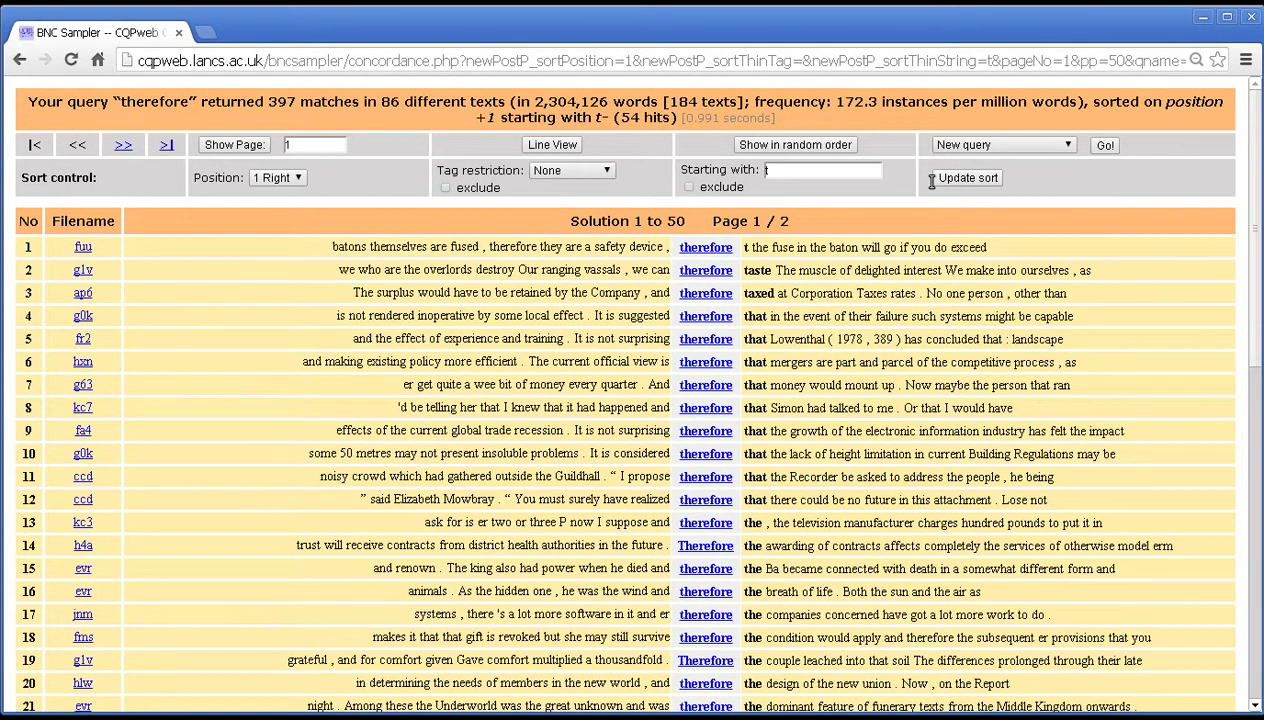
left_click(850, 170)
left_click(952, 182)
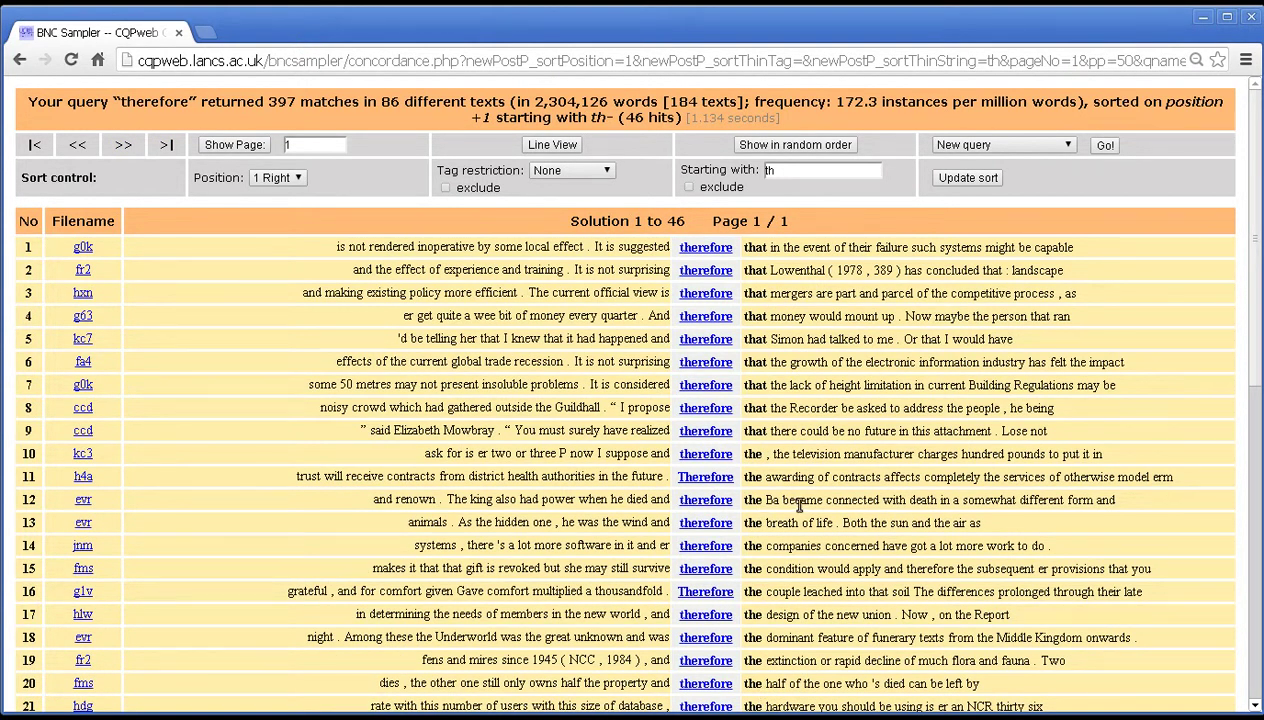
- Re-sort position 1 Right with words starting with a comma excluded
left_click_drag(786, 172, 743, 170)
left_click(688, 187)
left_click(975, 181)
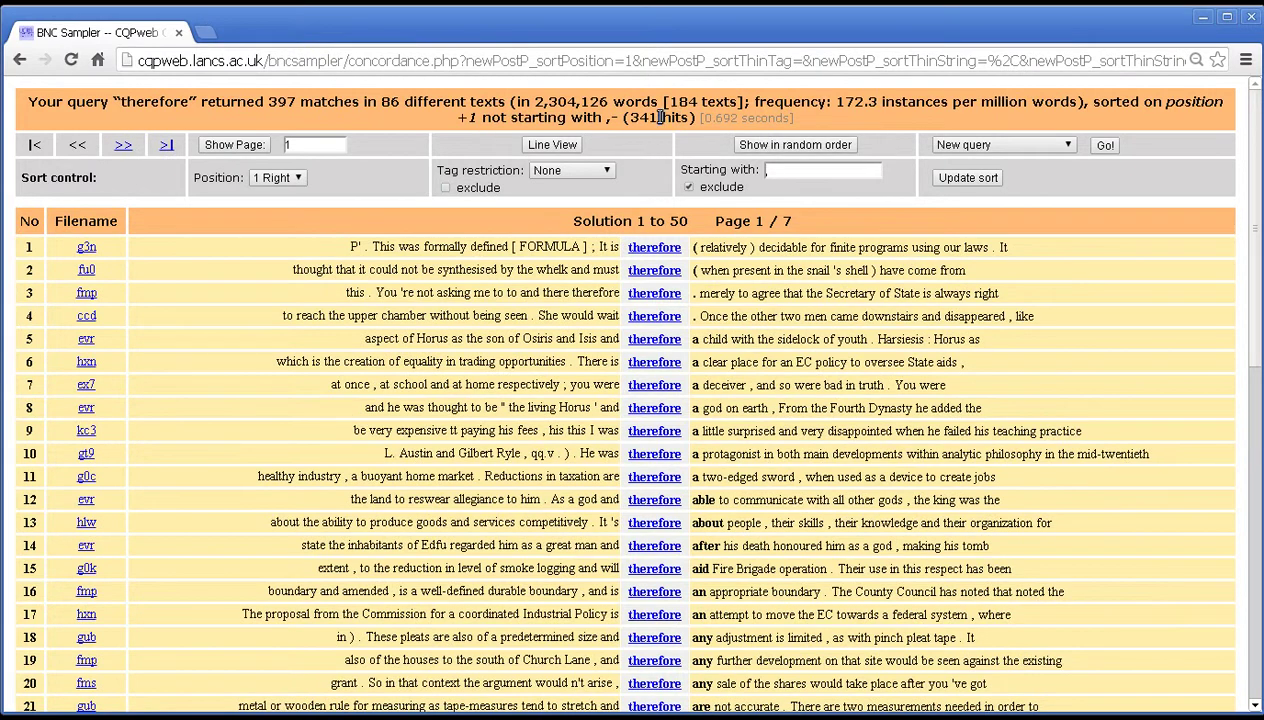
double_click(285, 100)
left_click_drag(937, 477, 940, 454)
left_click(910, 398)
- Clear the starting-with filter and its exclude option, and look at the sort position choices and the query word
left_click(686, 189)
left_click(812, 170)
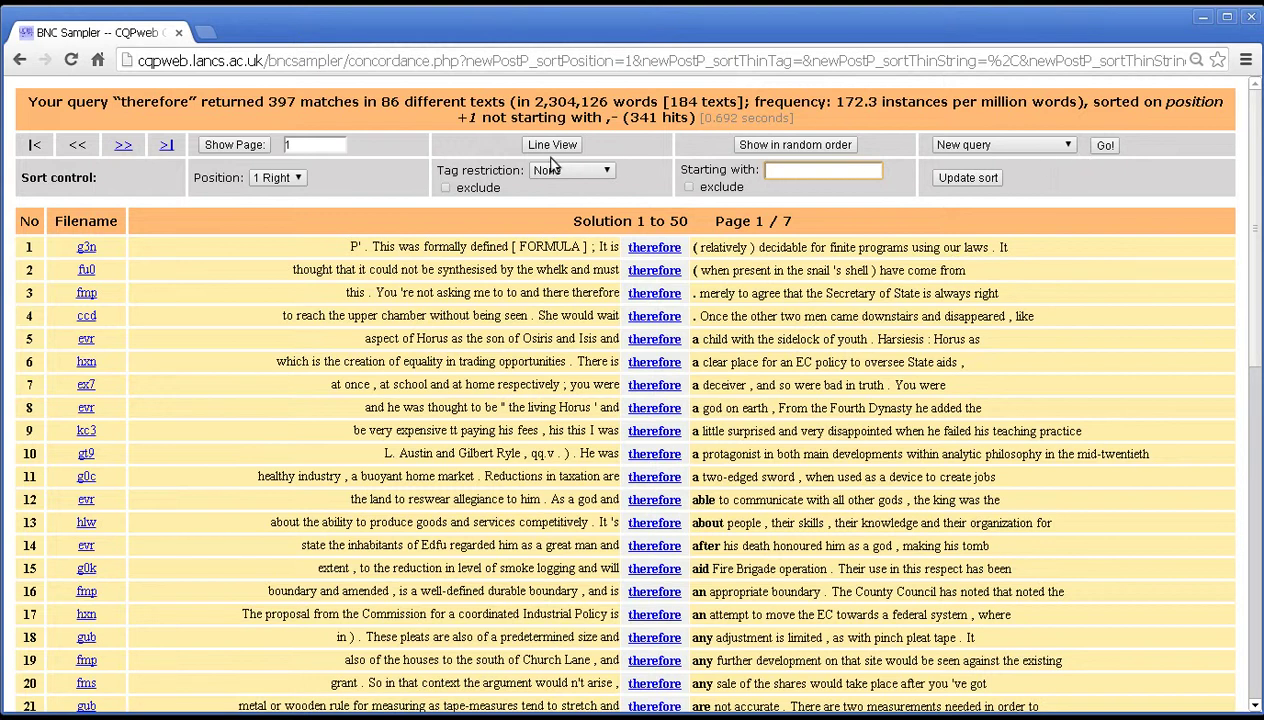
left_click(288, 177)
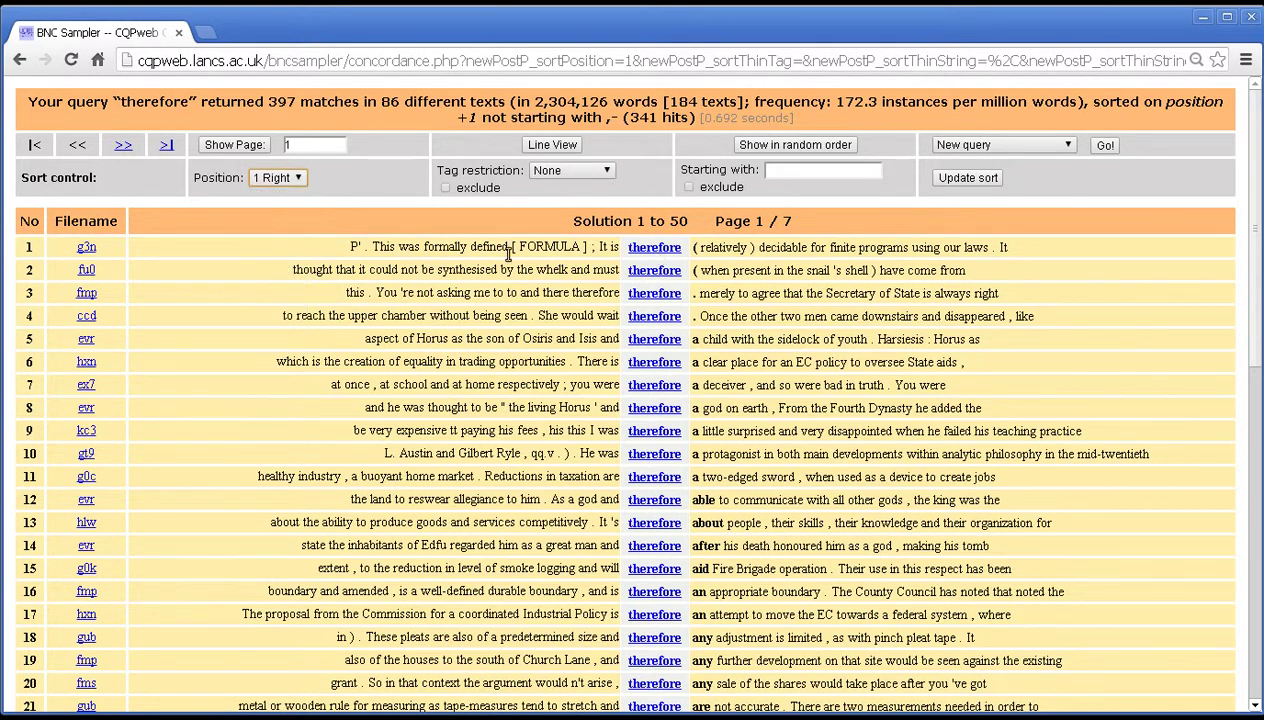
left_click(652, 256)
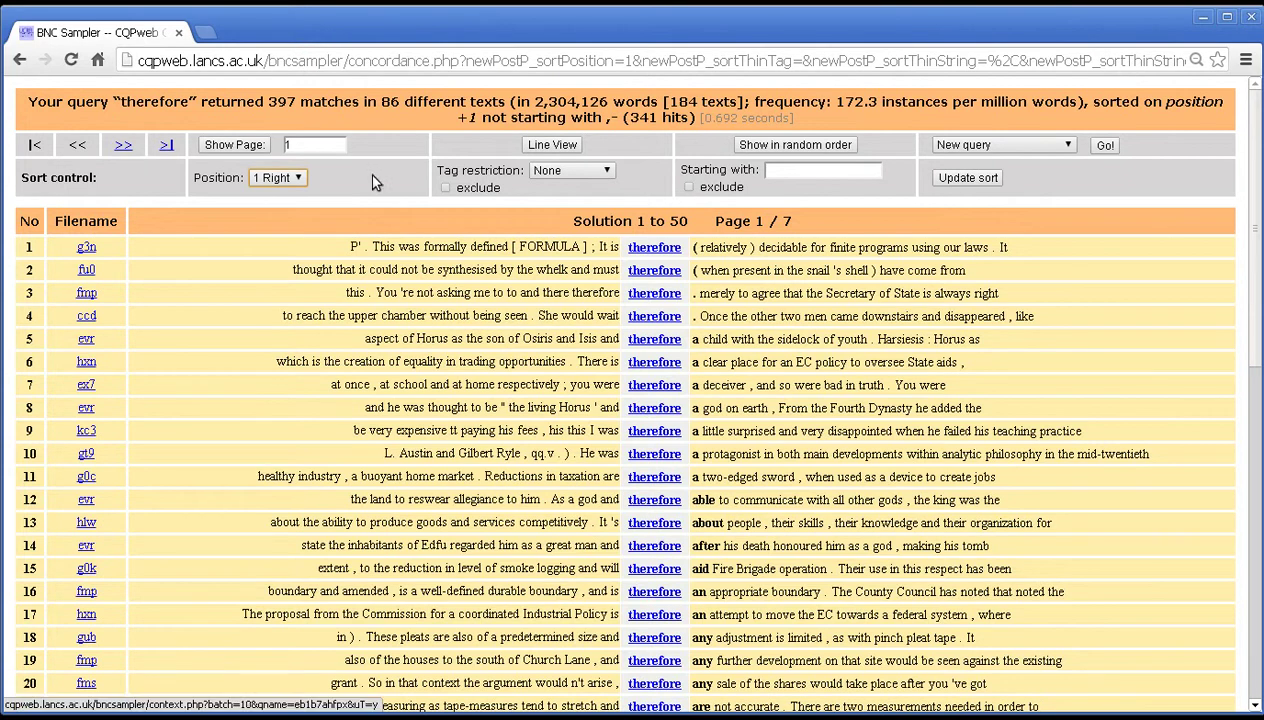
left_click_drag(114, 101, 200, 101)
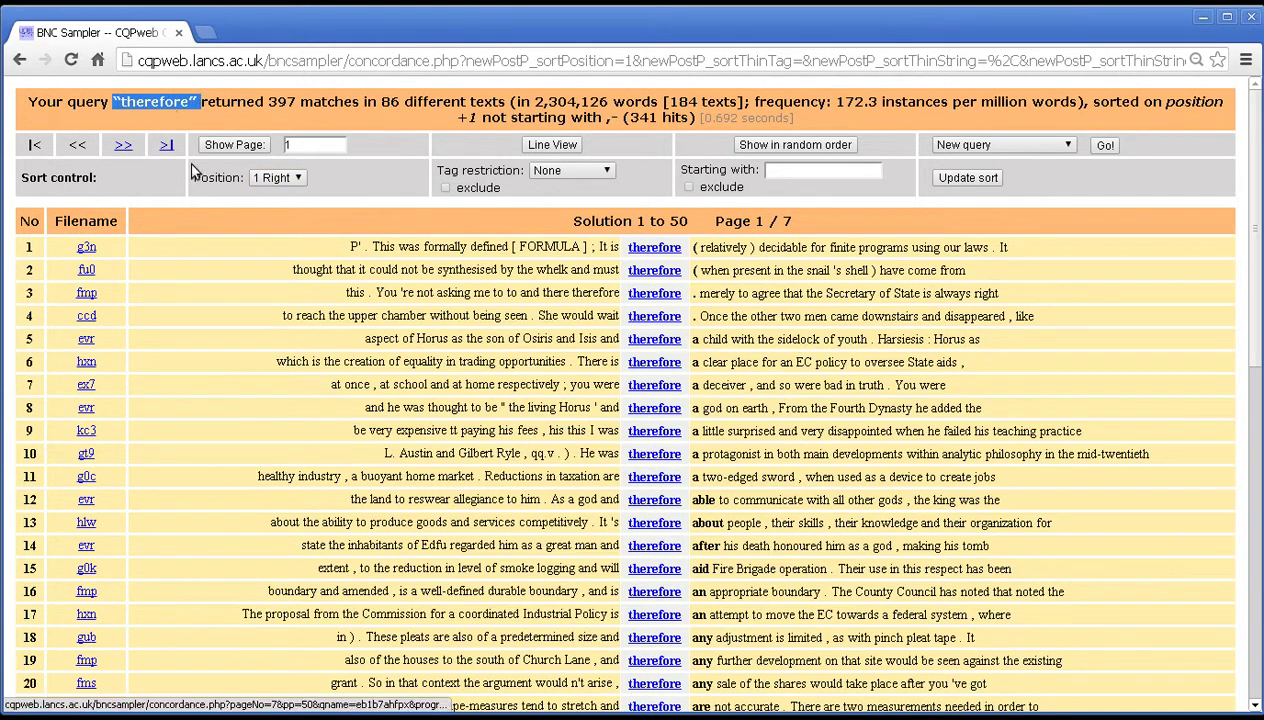
left_click(615, 350)
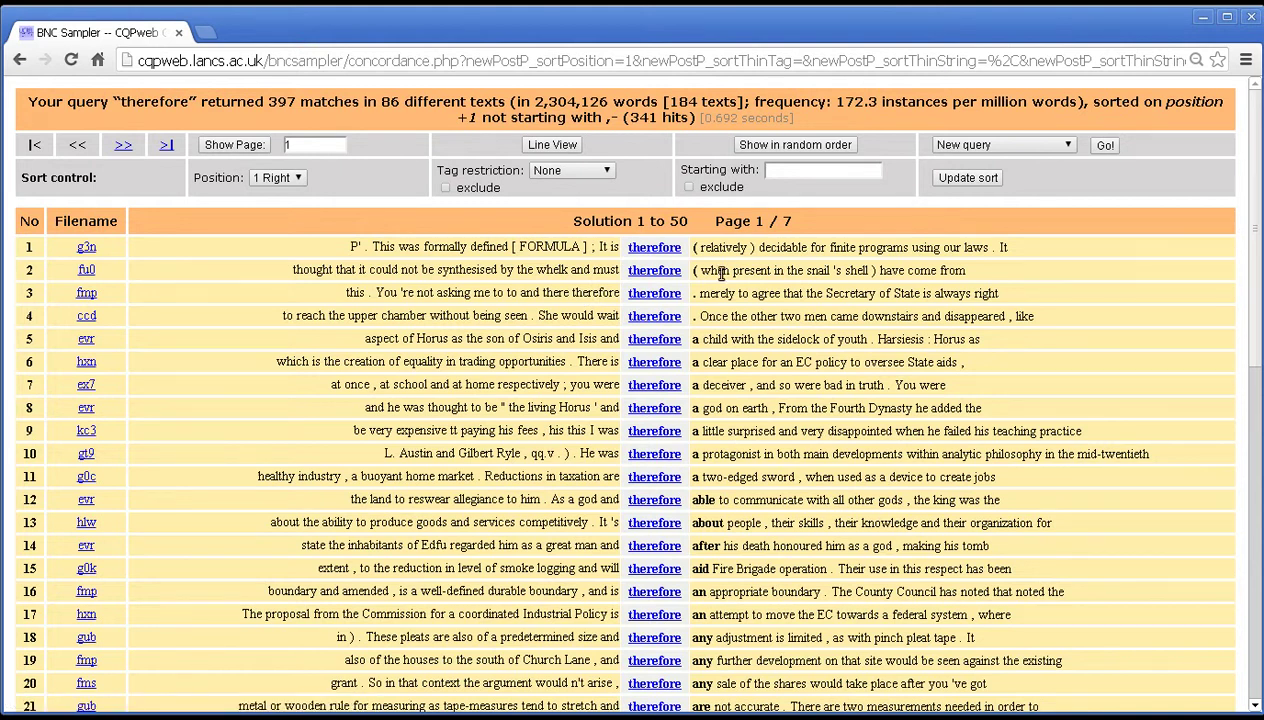
- Start a new simple query for "*ation" across the whole corpus
left_click(1104, 146)
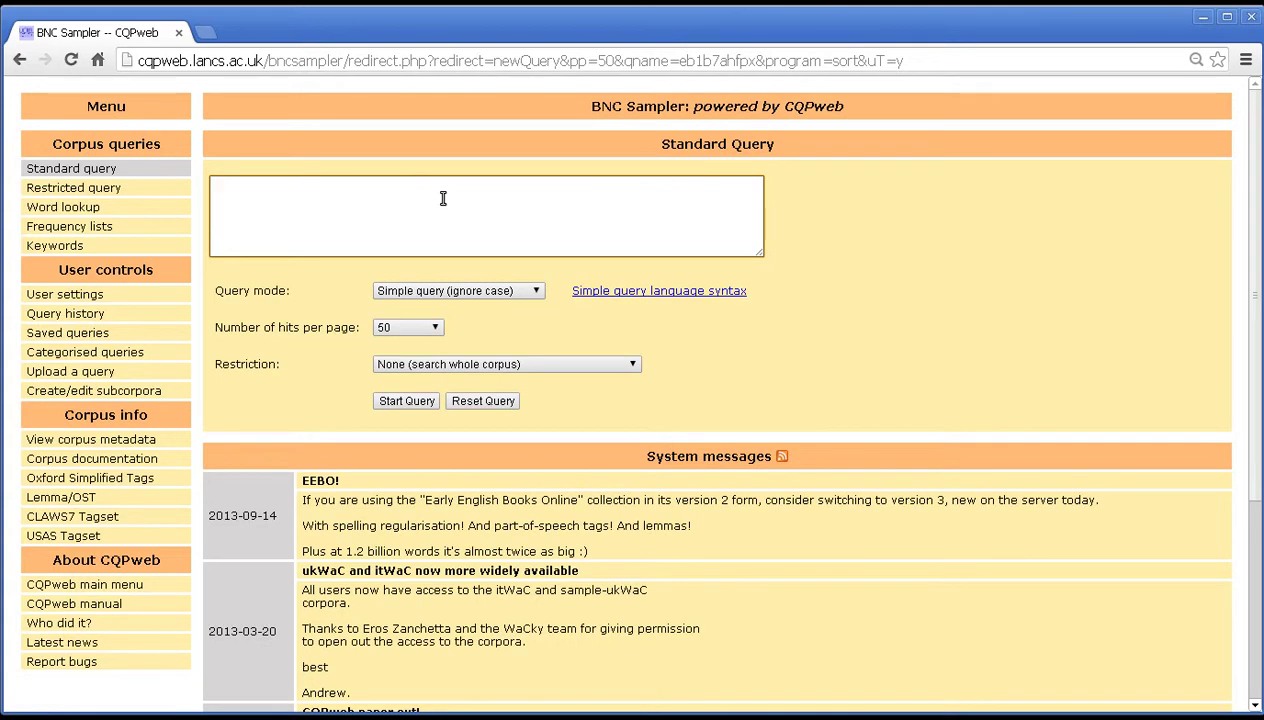
type("*ation")
left_click(420, 404)
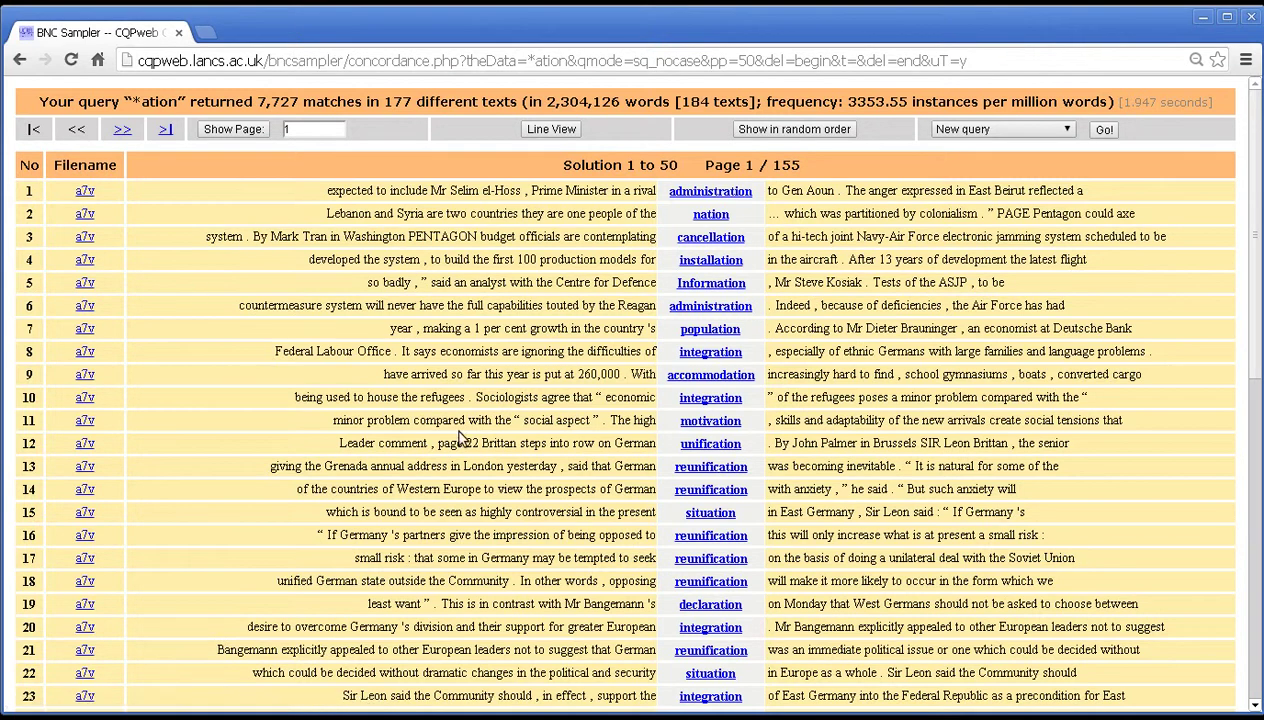
- Sort the "*ation" concordance using the default sort position
left_click(1018, 133)
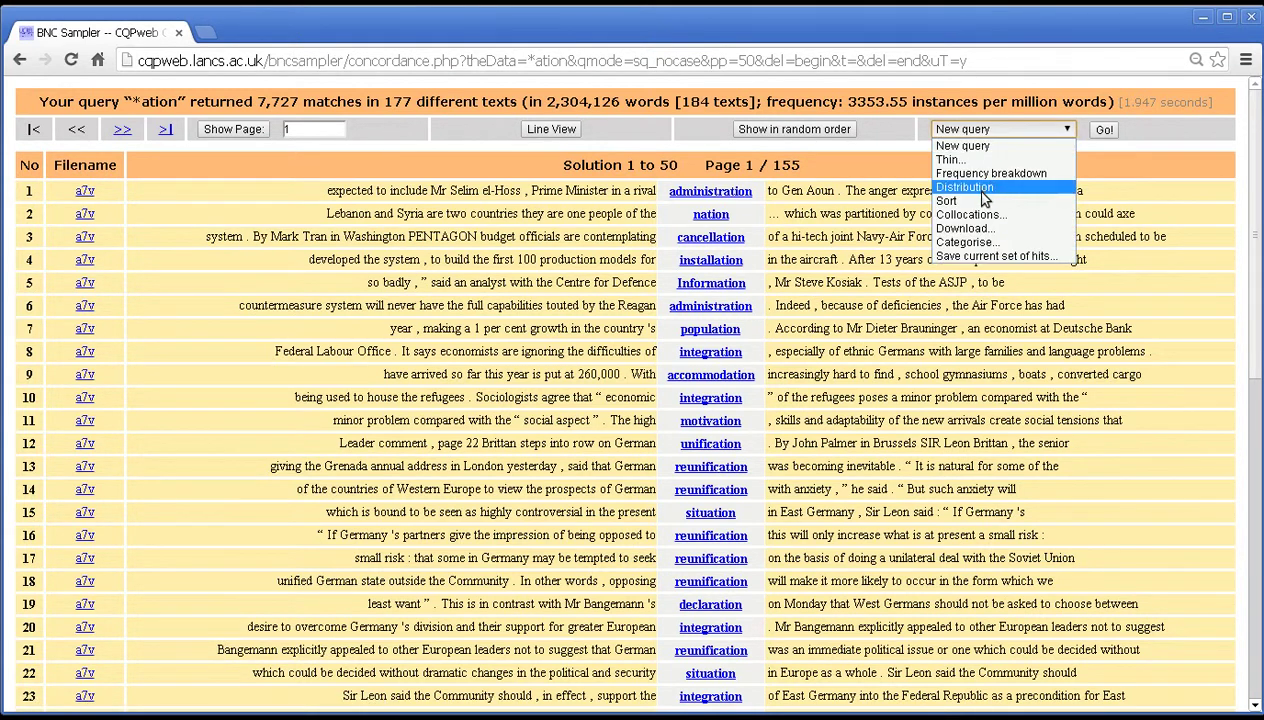
left_click(970, 201)
left_click(1101, 132)
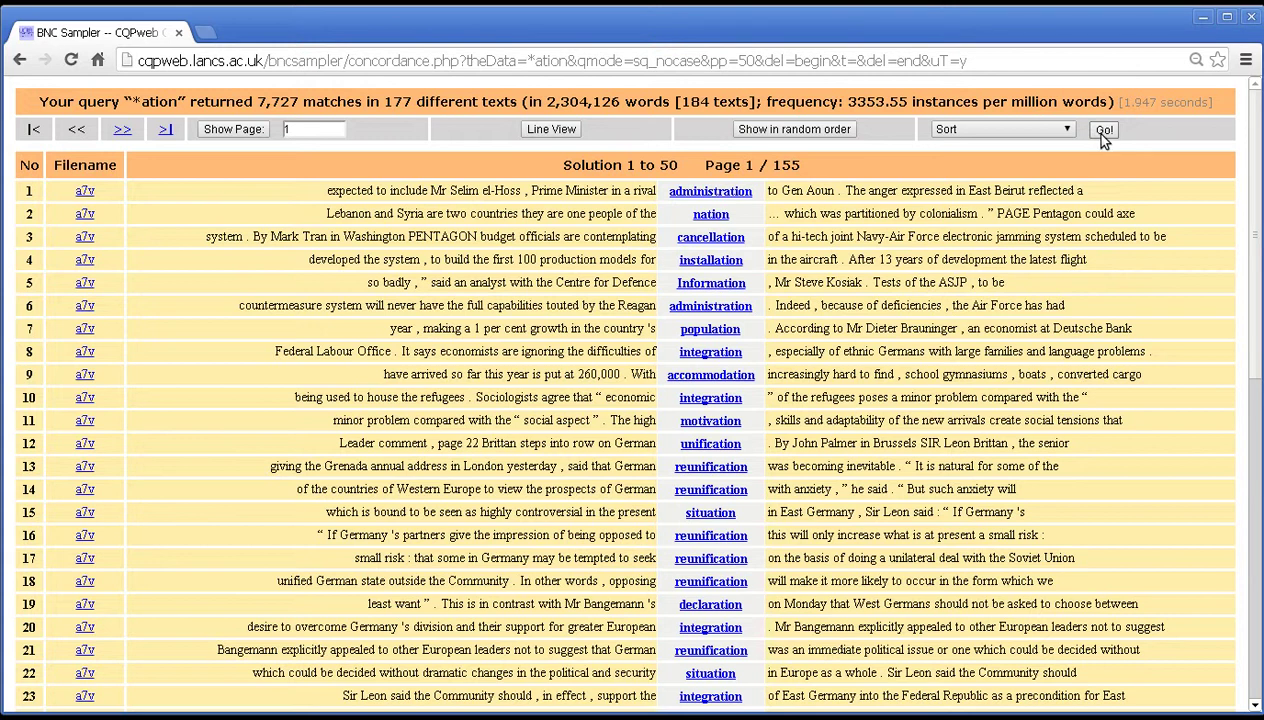
left_click(1102, 132)
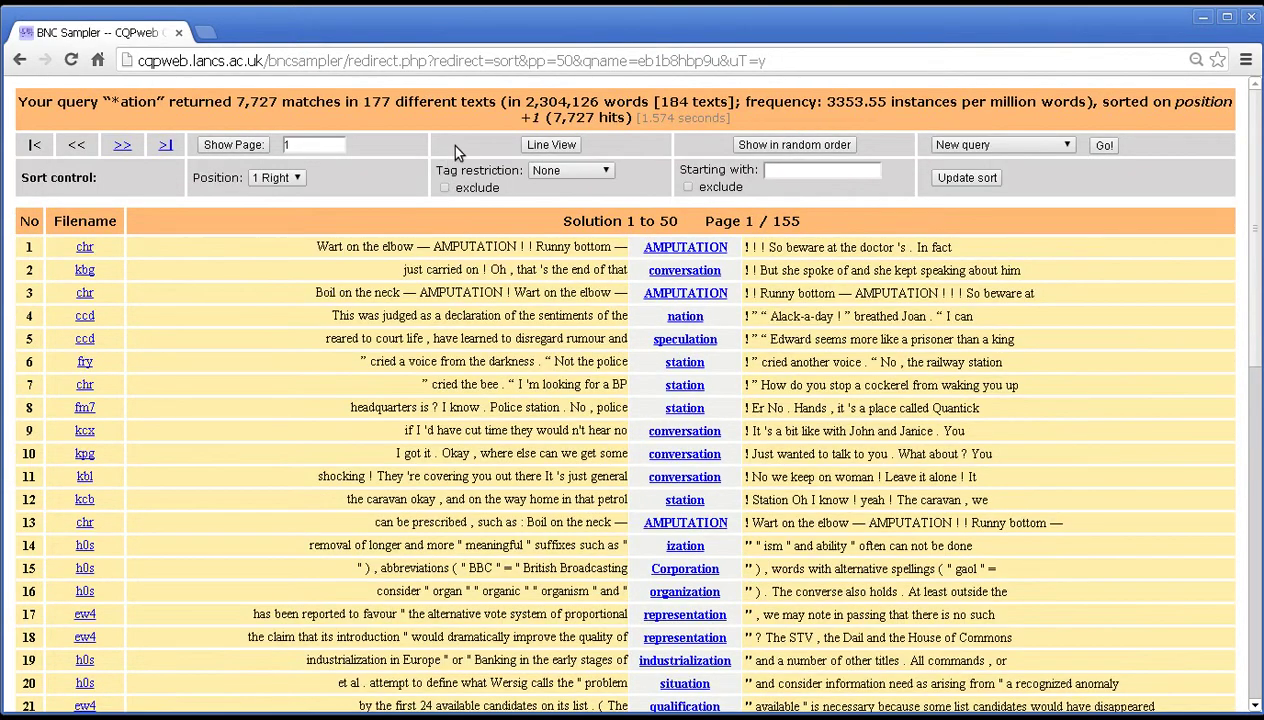
- Change the sort position to Node and update the sort of the "*ation" results
left_click(284, 180)
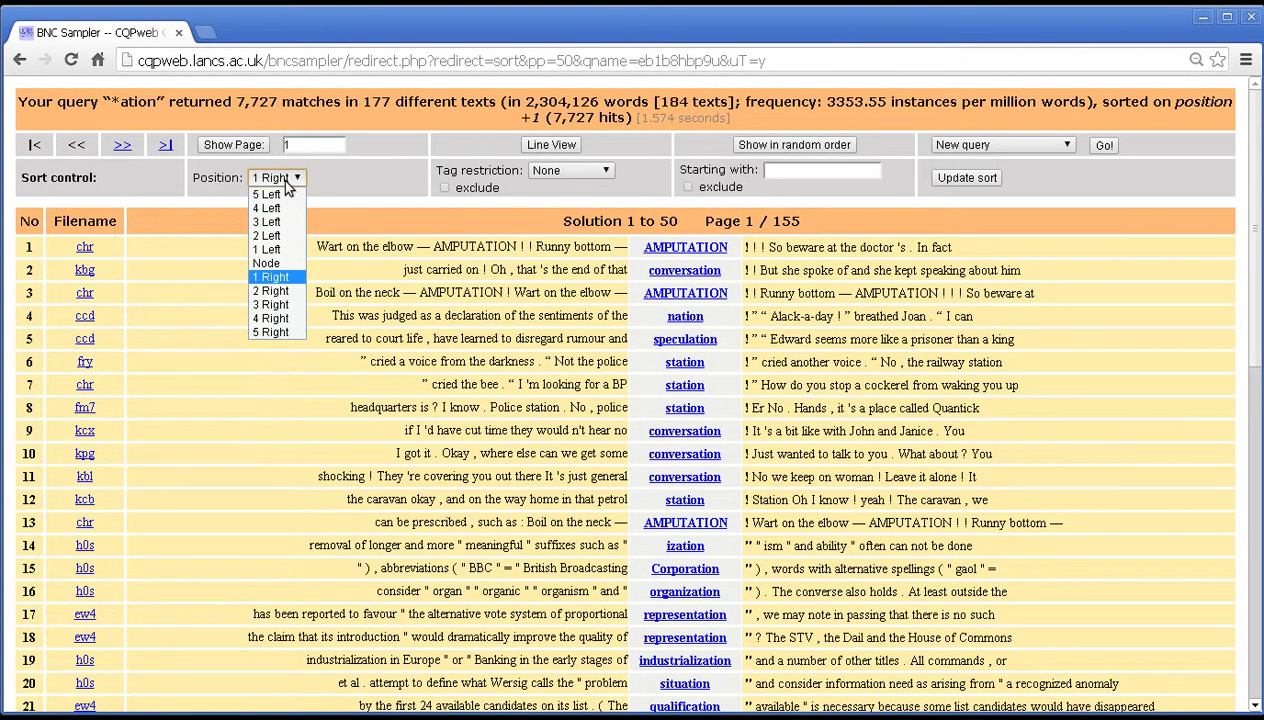
left_click(266, 264)
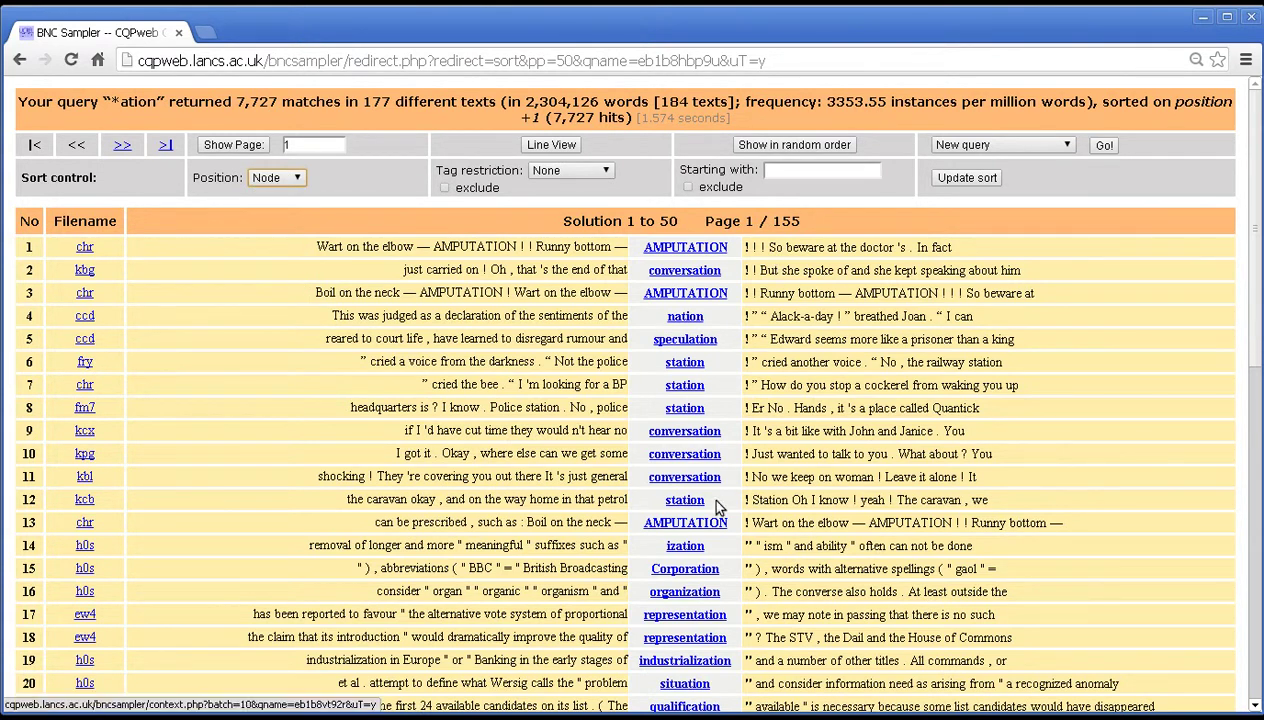
left_click(976, 182)
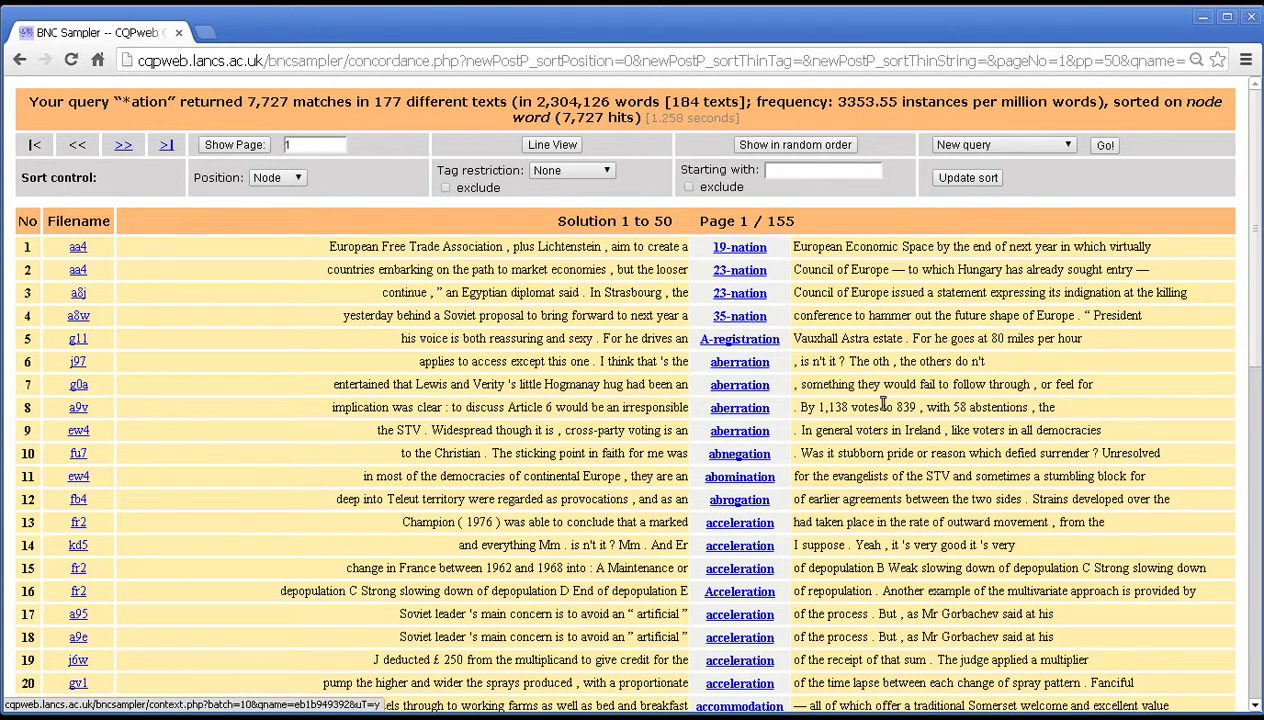
- Look through the node-sorted results on the first page and go on to page 2
middle_click(815, 377)
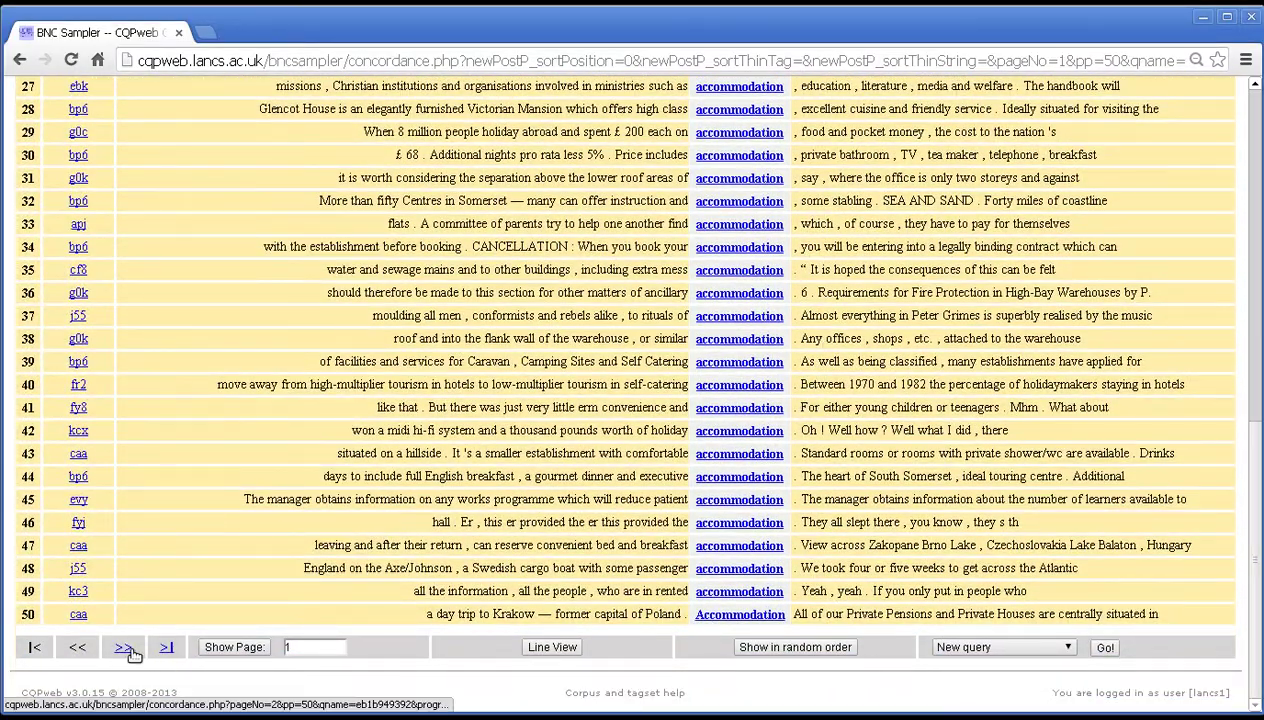
left_click(125, 648)
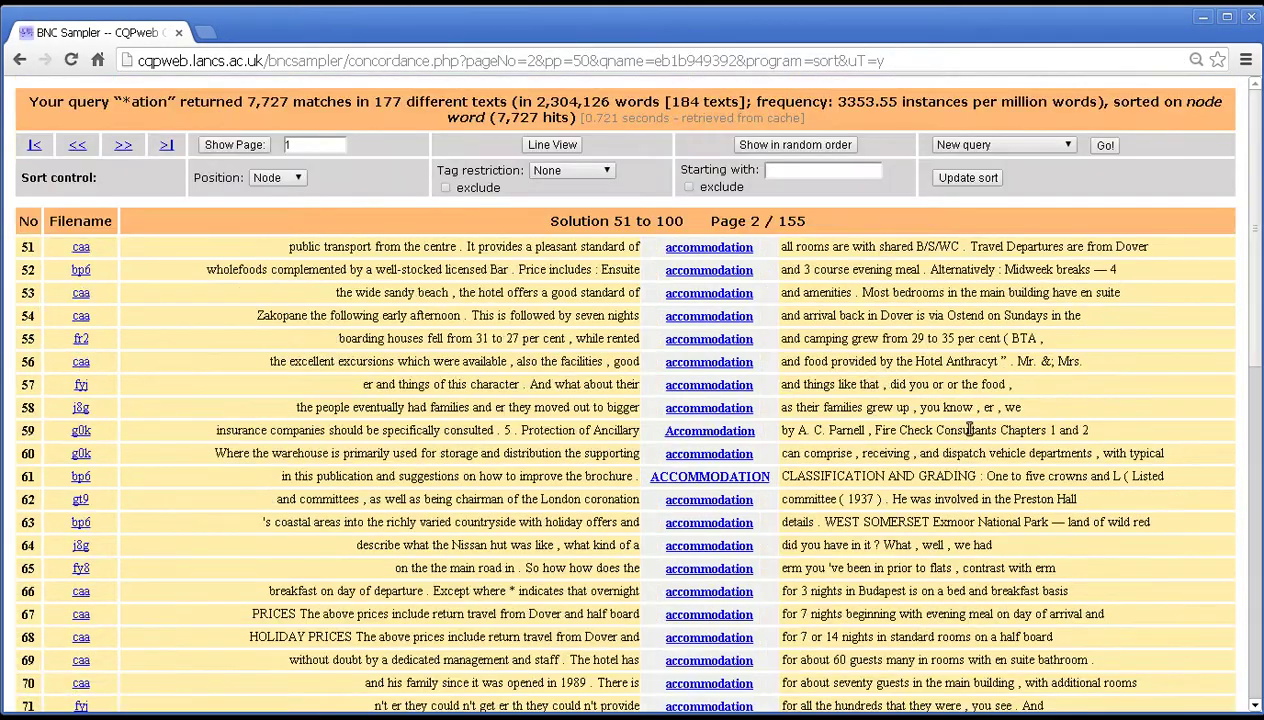
scroll(955, 462, "down", 10)
middle_click(939, 595)
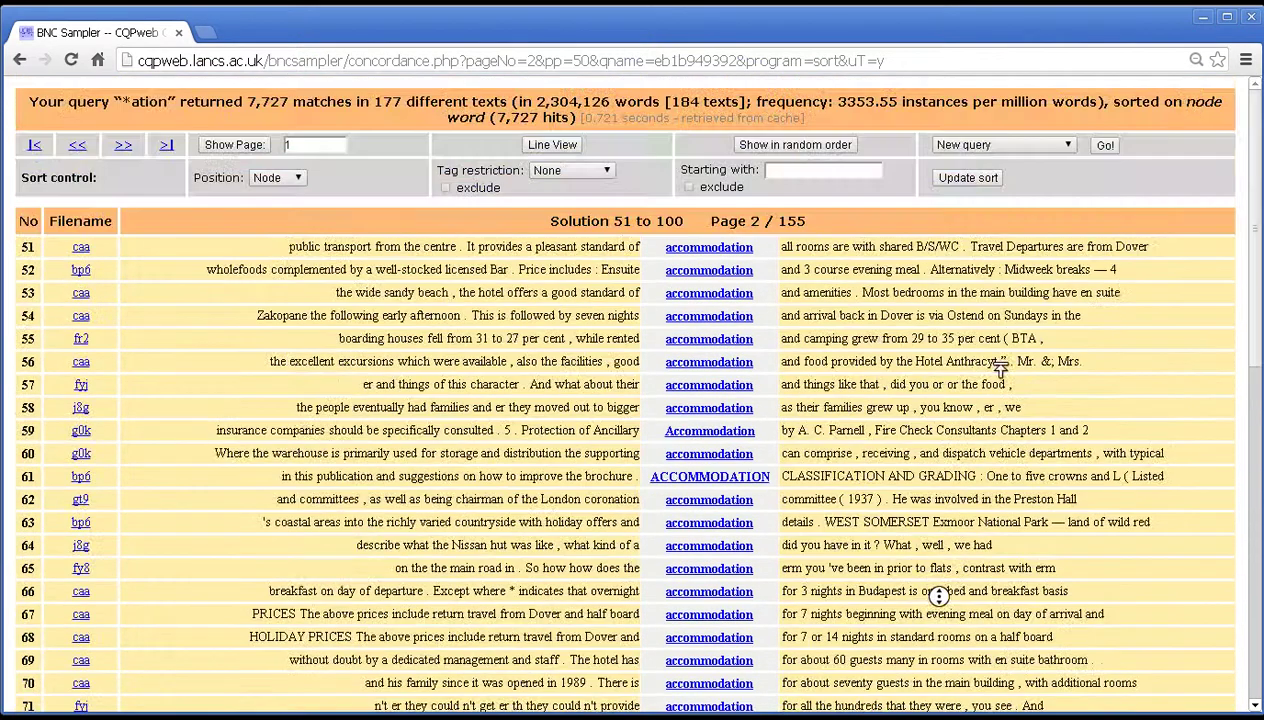
left_click(1000, 368)
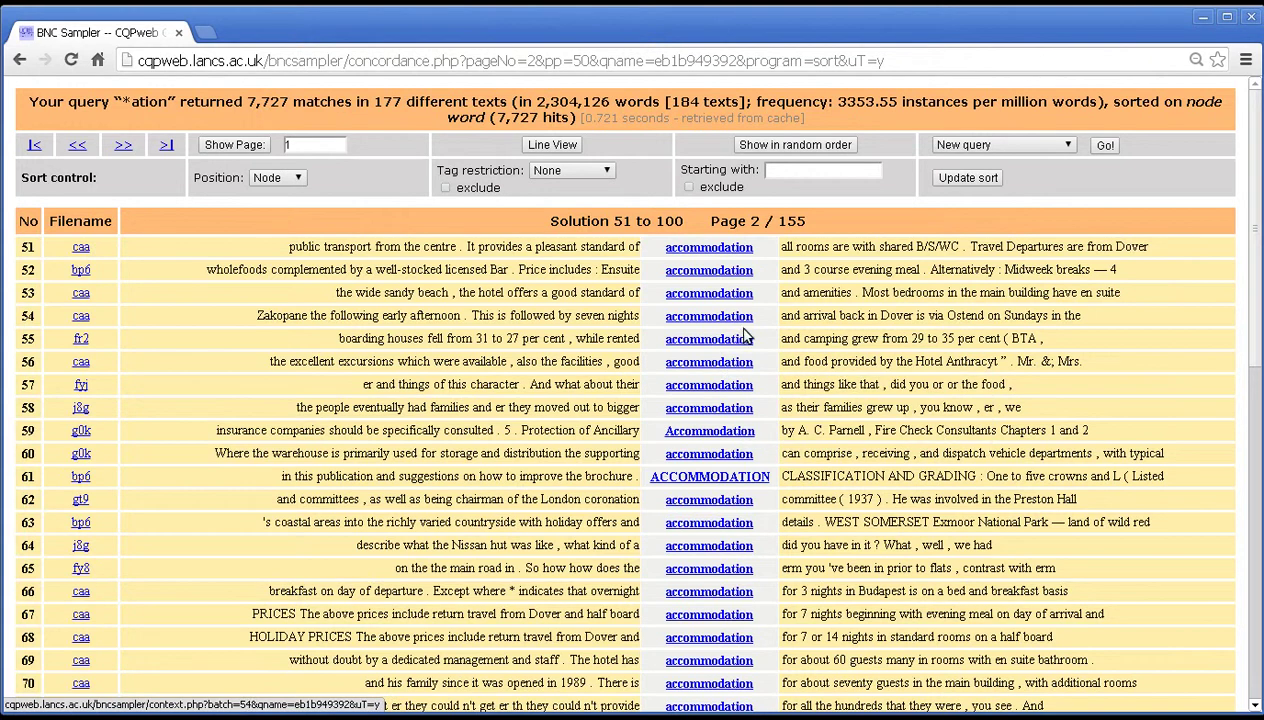
left_click(293, 178)
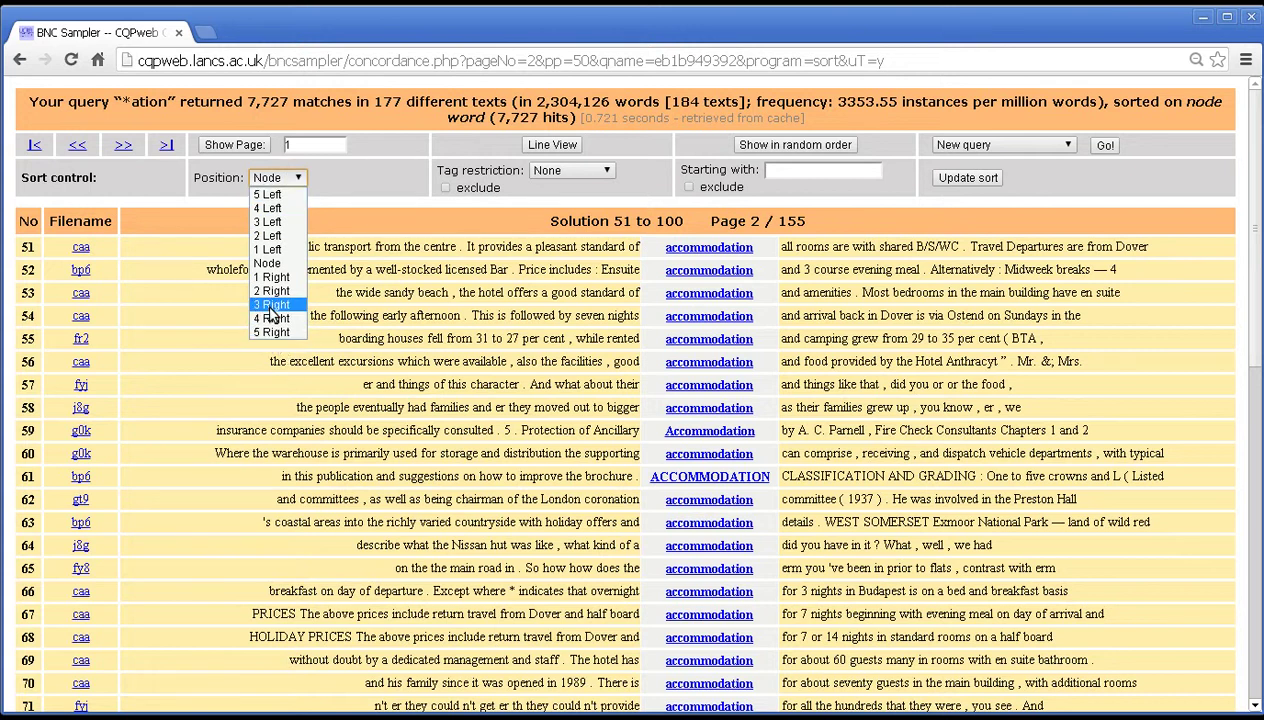
left_click(283, 363)
left_click(536, 174)
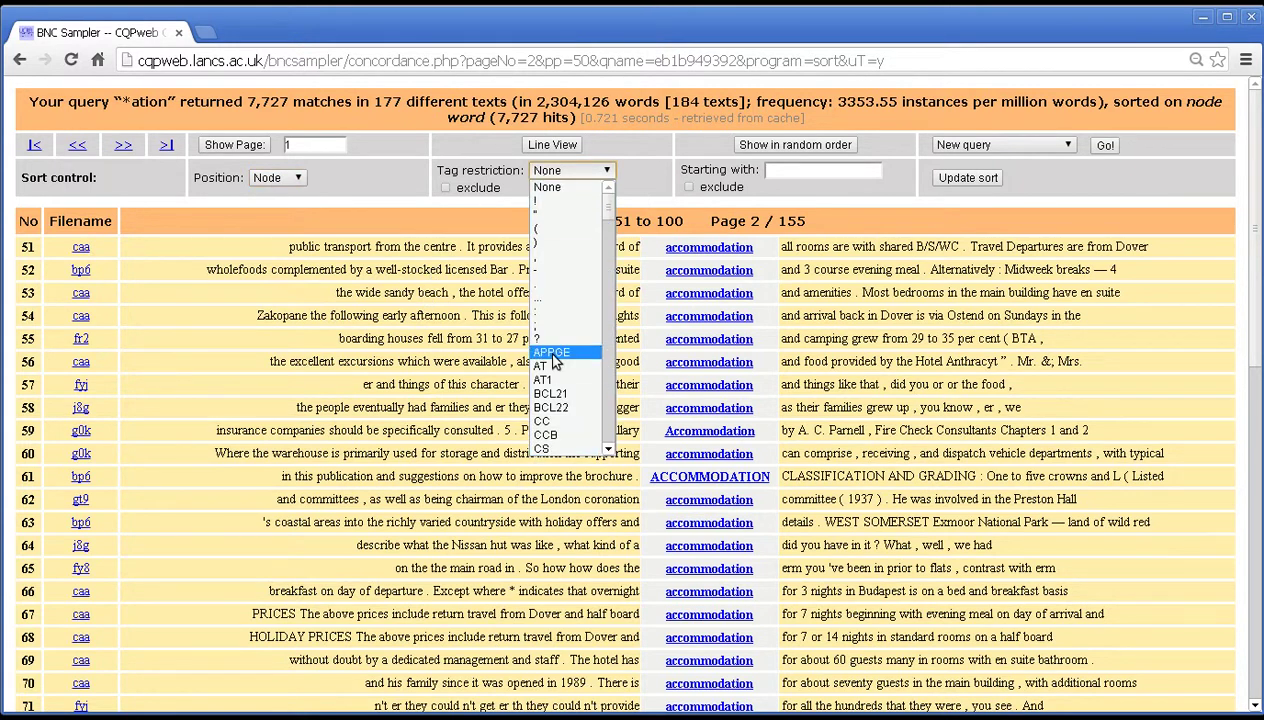
left_click(490, 195)
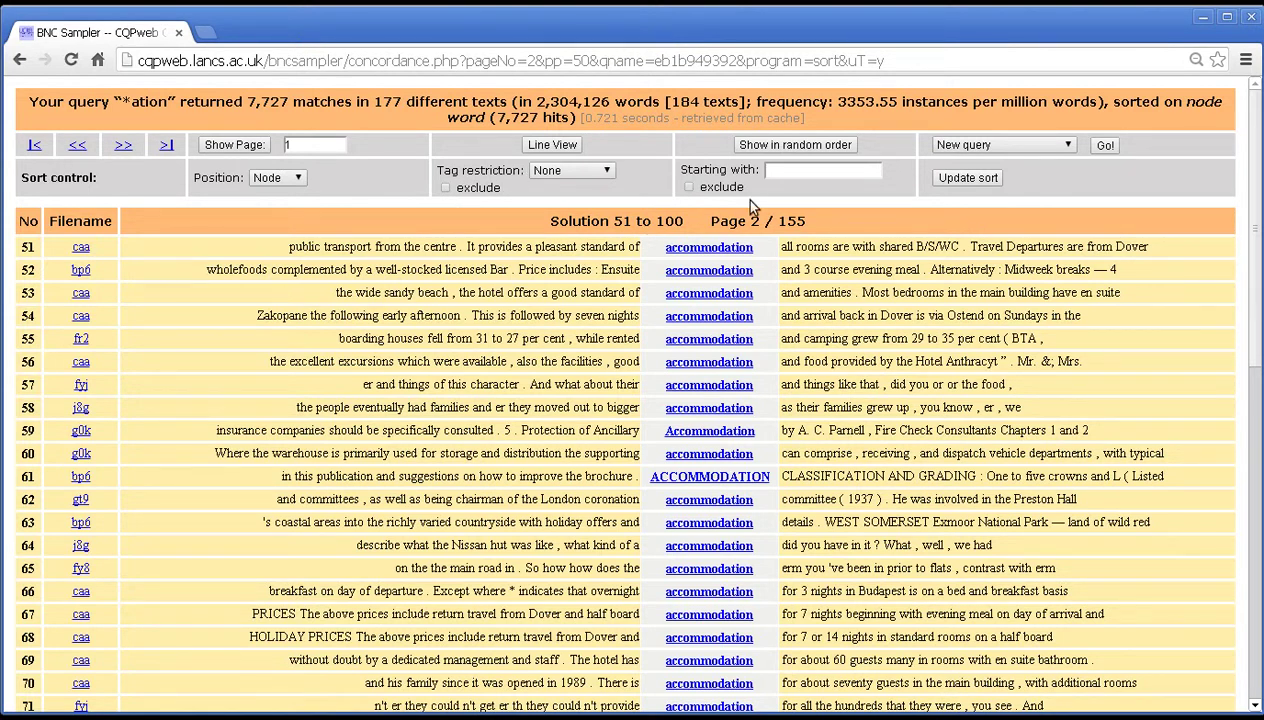
left_click(785, 175)
left_click(878, 229)
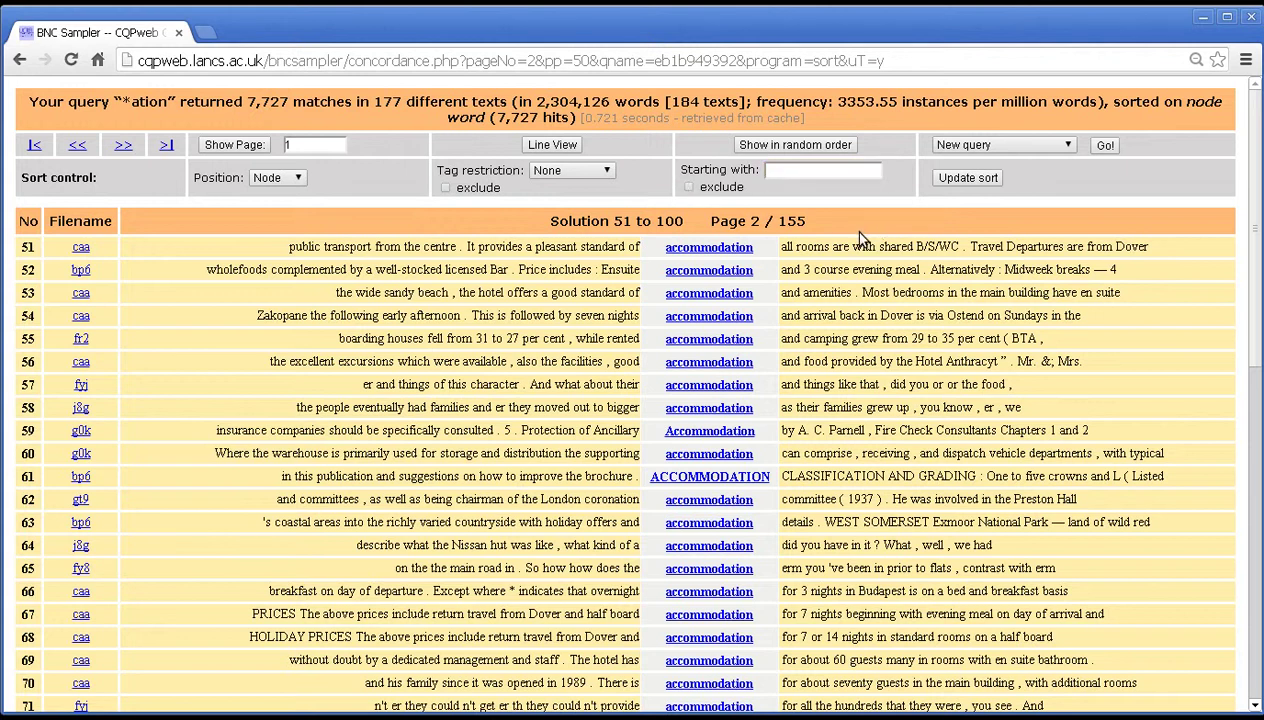